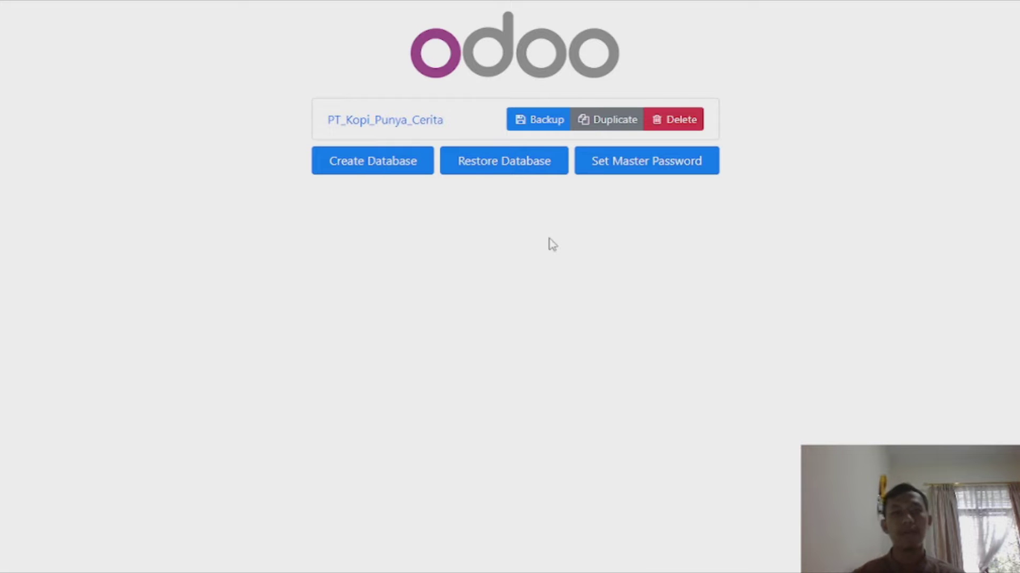
# Open the Create Database form from Odoo's database manager.
pyautogui.click(387, 176)
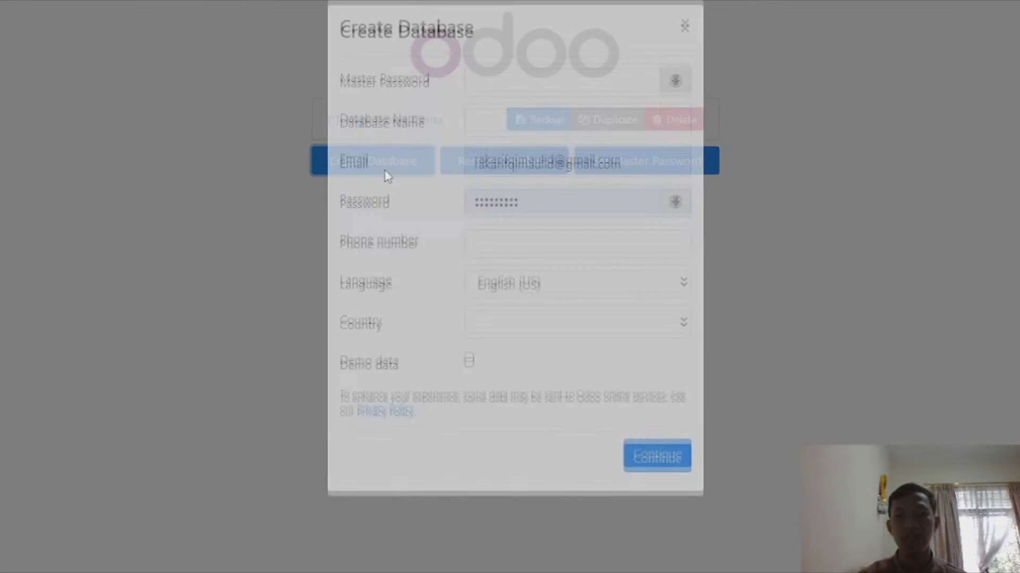
# Create the new database with the master password and a database name, then open it in the browser.
pyautogui.click(541, 103)
pyautogui.hotkey('ctrl', 'v')
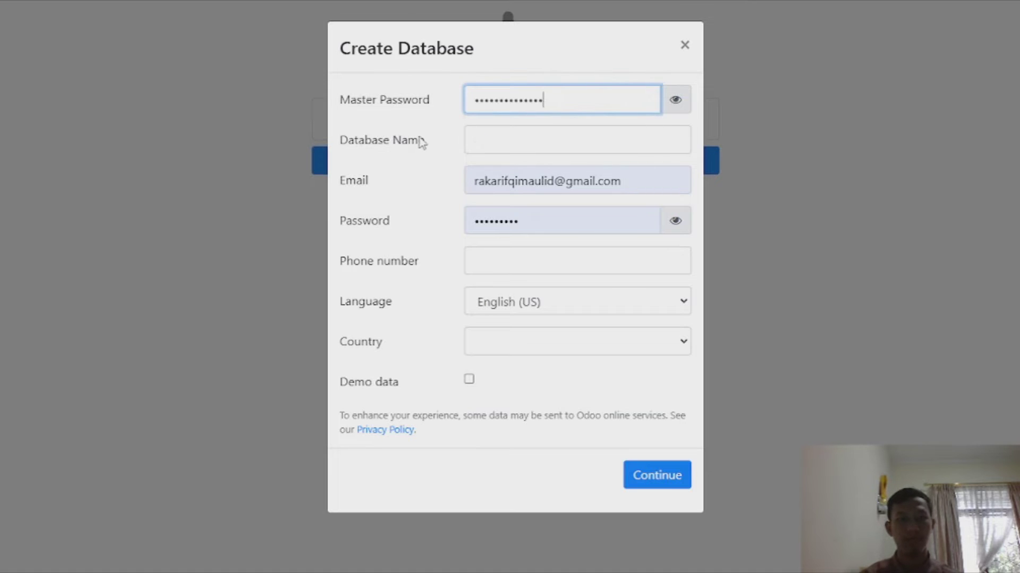
pyautogui.click(500, 150)
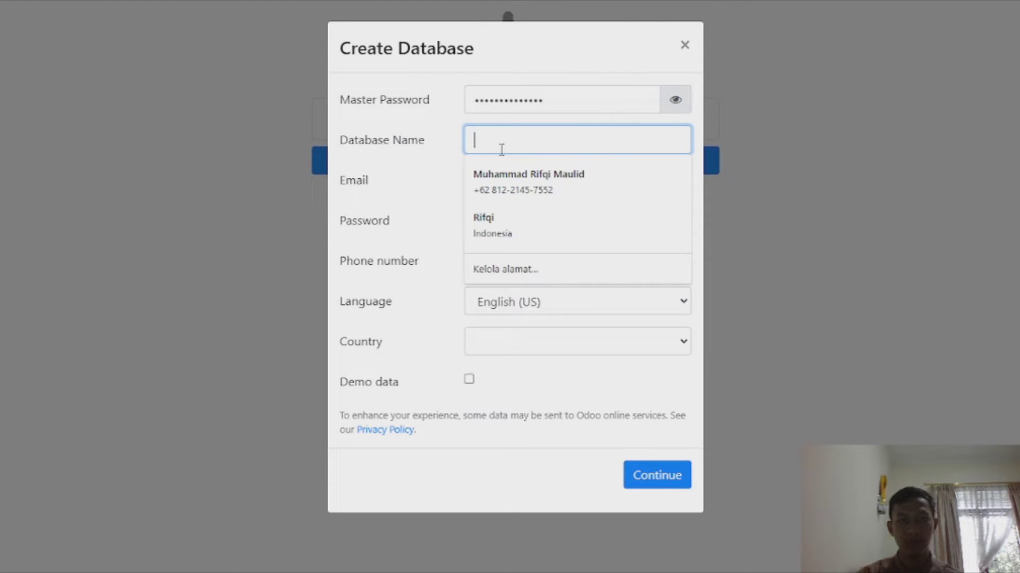
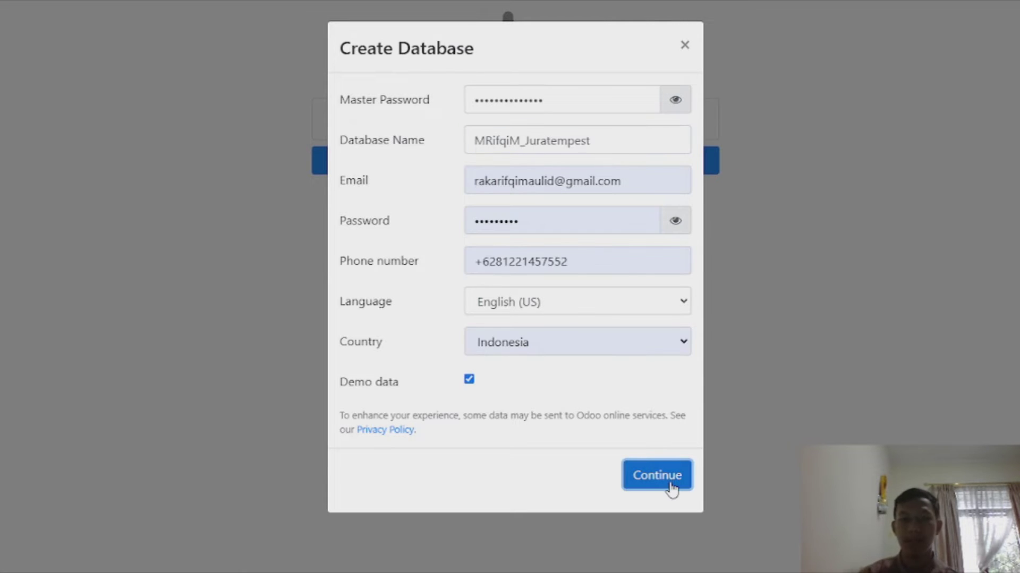
pyautogui.click(657, 475)
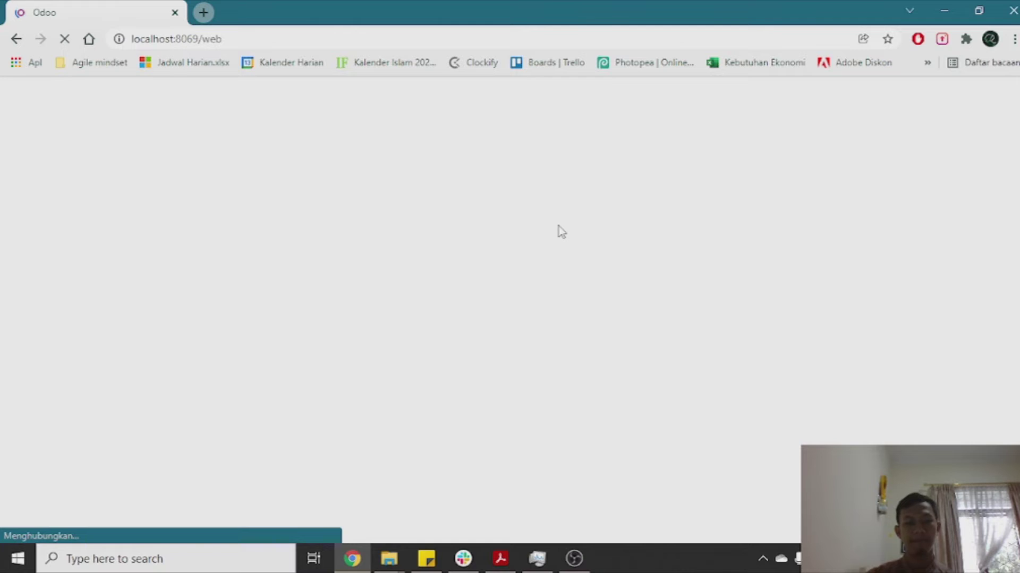
pyautogui.press('F11')
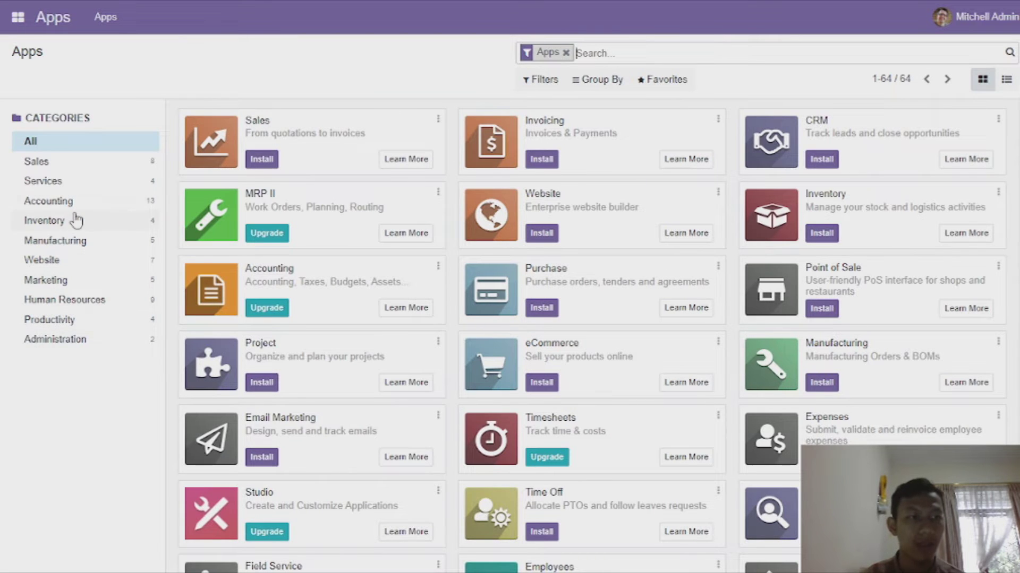
# Go to the Companies list under Settings' Users & Companies.
pyautogui.click(19, 17)
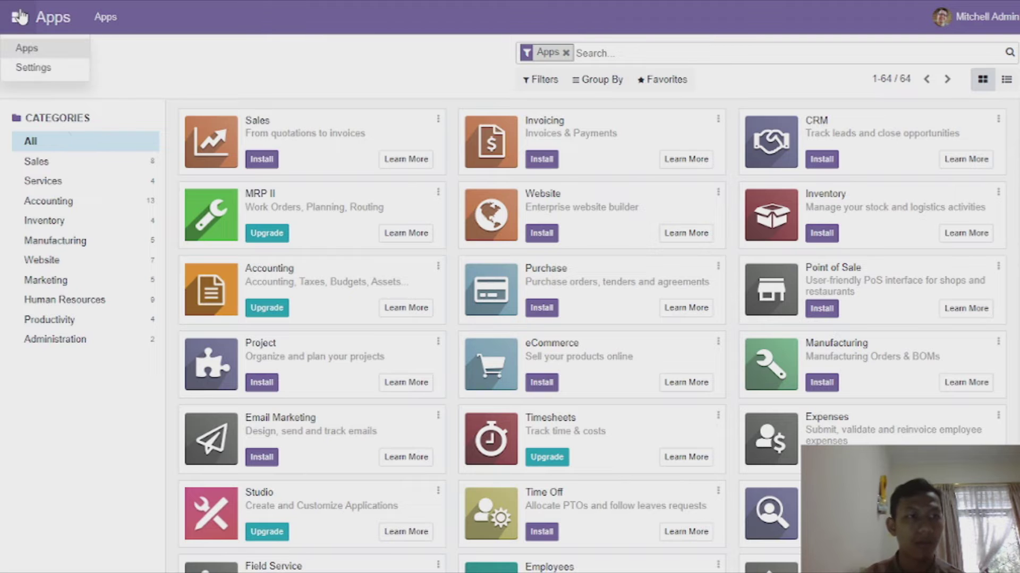
pyautogui.click(37, 82)
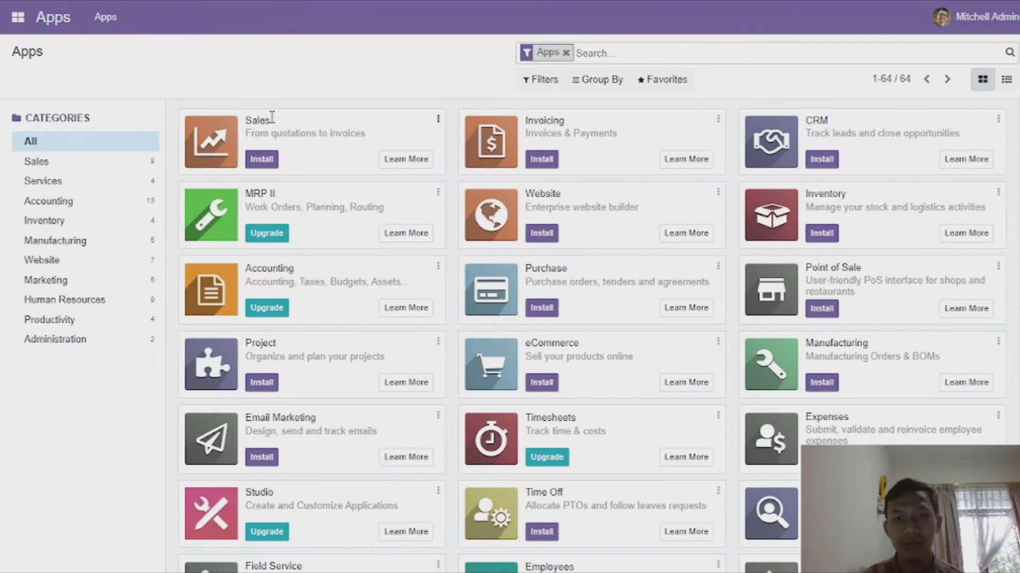
pyautogui.click(157, 16)
pyautogui.click(153, 69)
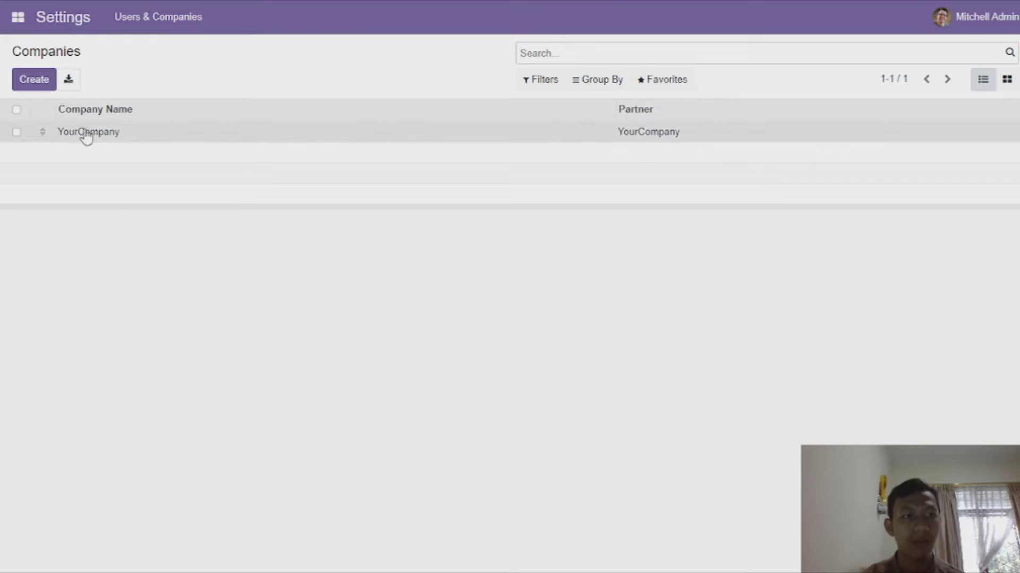
# Rename the YourCompany record to 'Pt. Jura Tempest', then show the internal Users list.
pyautogui.click(86, 137)
pyautogui.click(262, 160)
pyautogui.write('Pt. Jura Tempest')
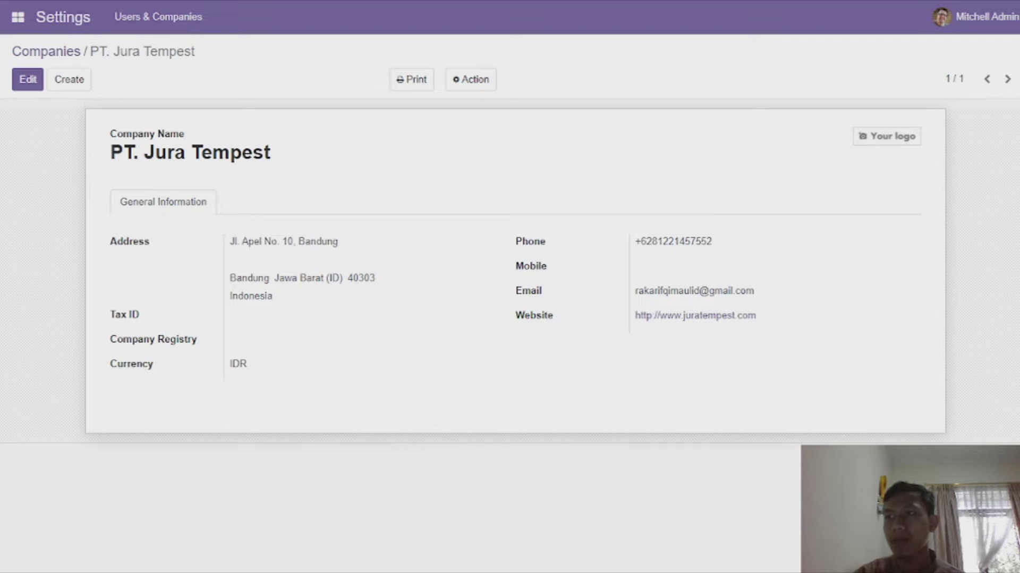
pyautogui.click(144, 17)
pyautogui.click(177, 75)
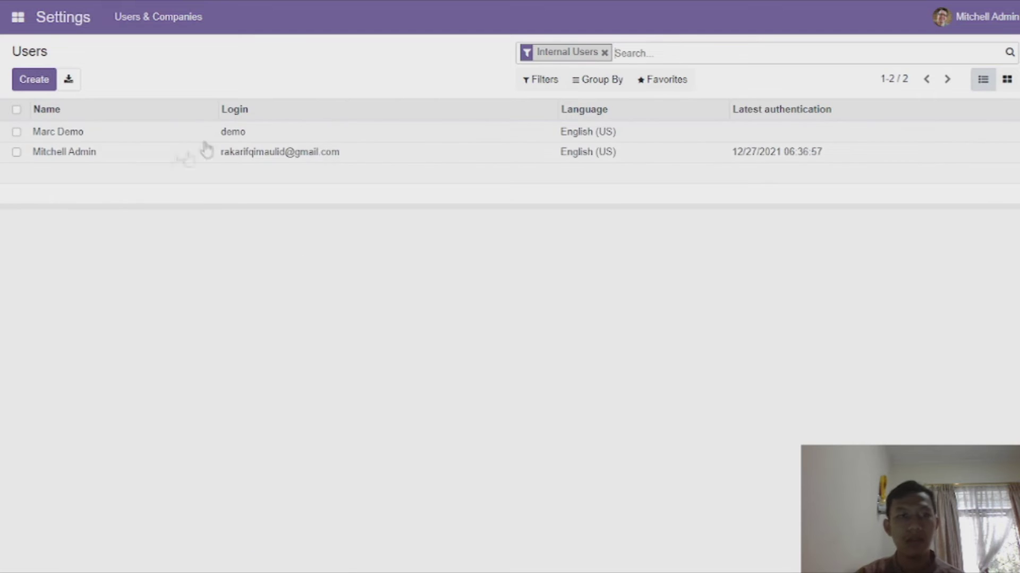
# Rename the administrator user to 'Karyawan Purchasing Department', remove its photo, and save.
pyautogui.click(57, 156)
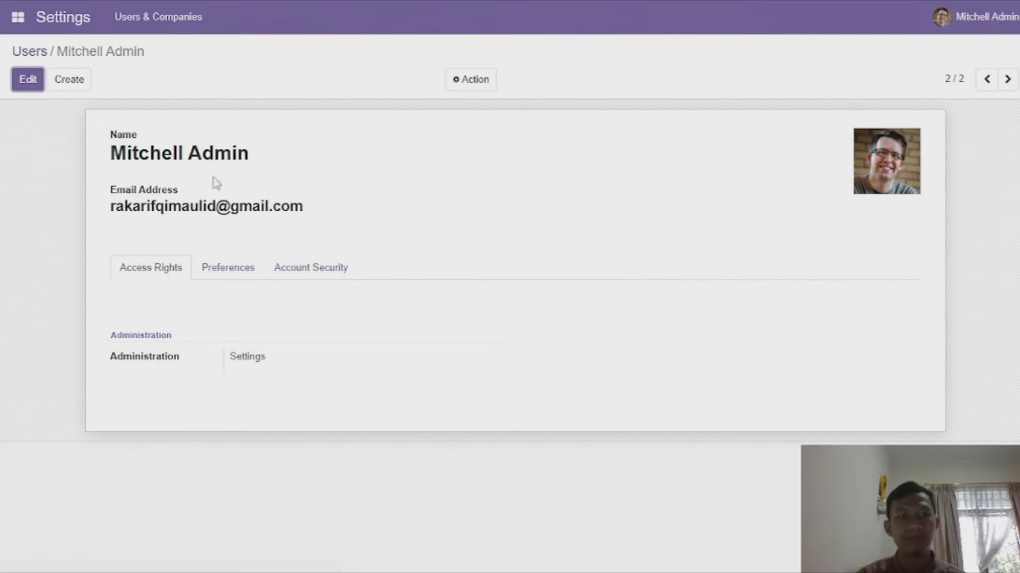
pyautogui.click(257, 157)
pyautogui.hotkey('ctrl', 'a')
pyautogui.write('Karyawan Purchasing Department')
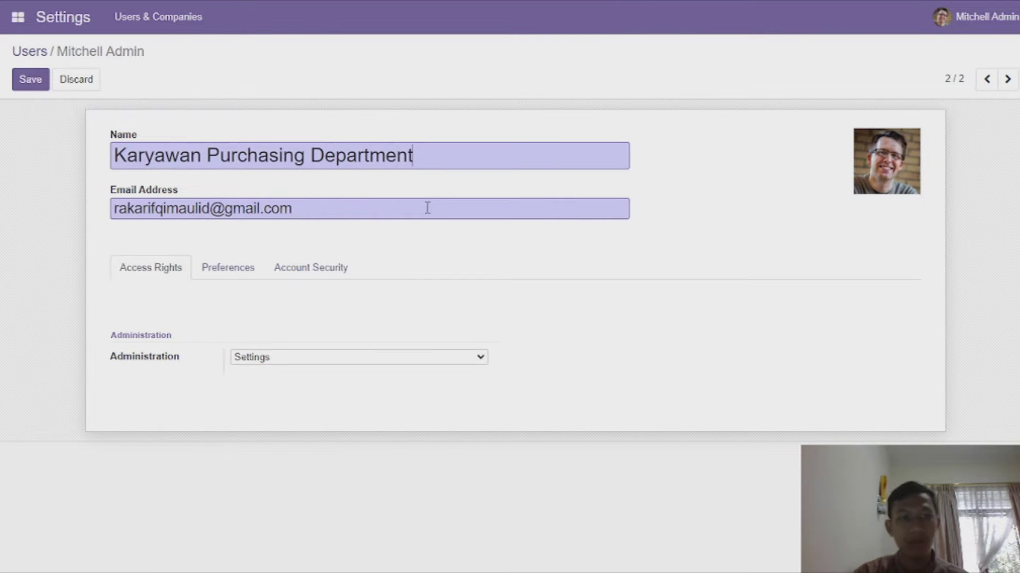
pyautogui.click(221, 274)
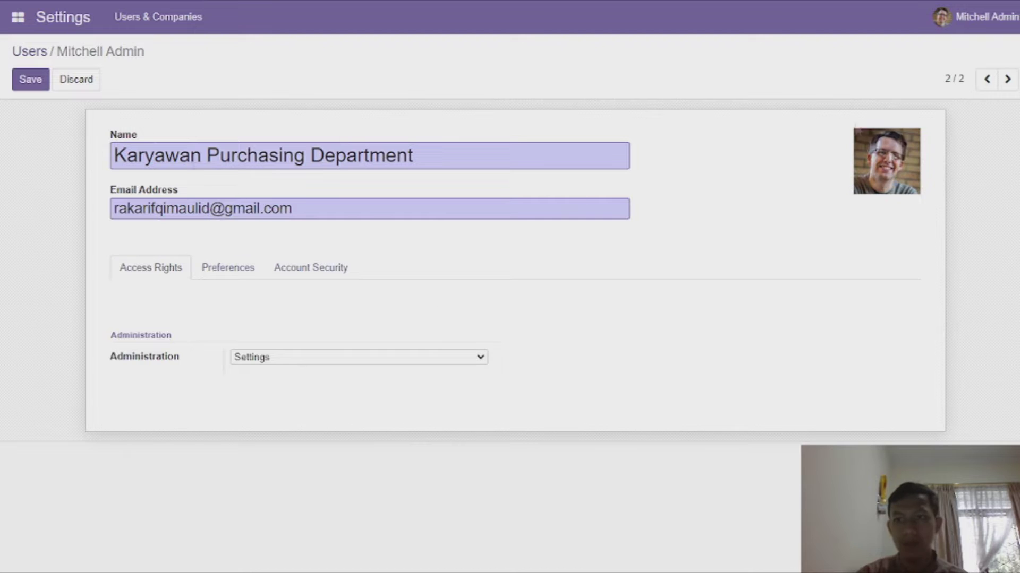
pyautogui.click(906, 154)
pyautogui.click(30, 79)
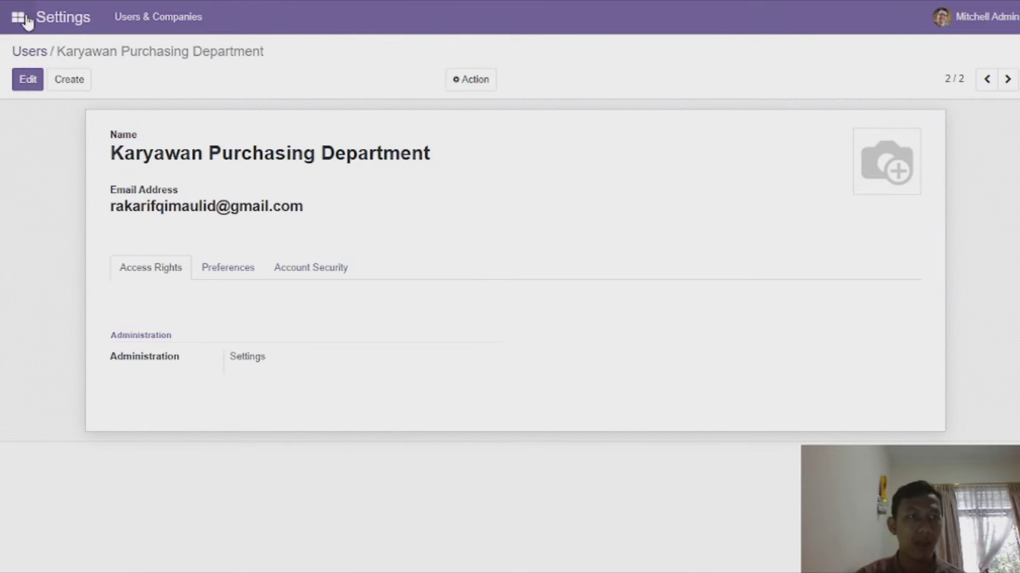
# Return to the Apps page through the app menu.
pyautogui.click(63, 27)
pyautogui.click(17, 21)
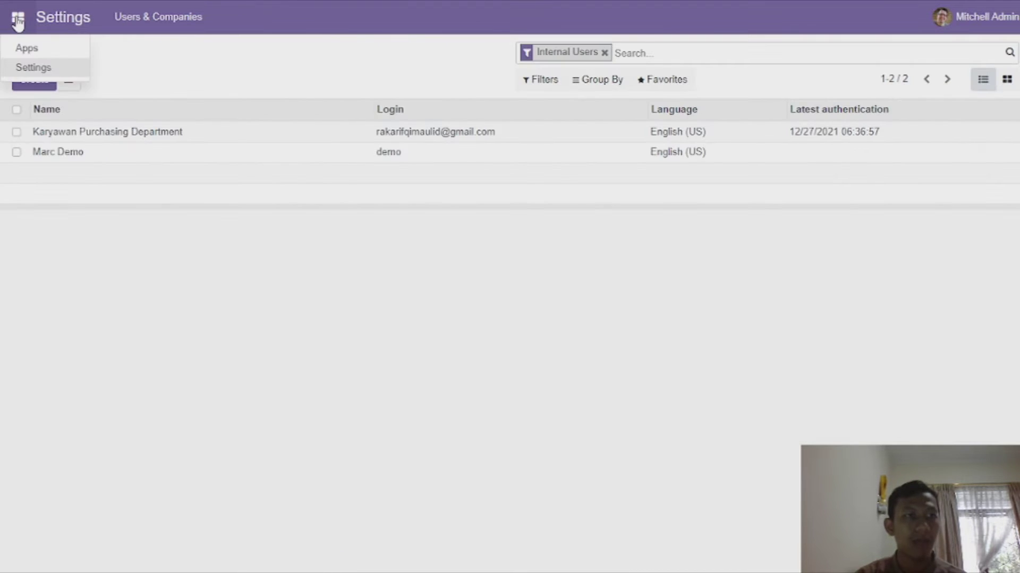
pyautogui.click(33, 53)
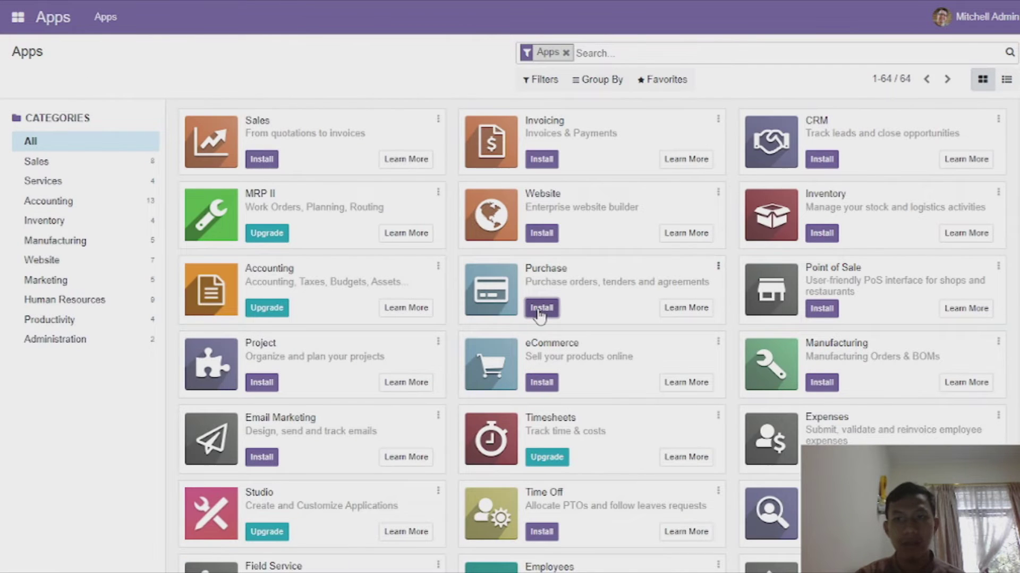
# Install the Purchase app from the Apps page.
pyautogui.click(540, 310)
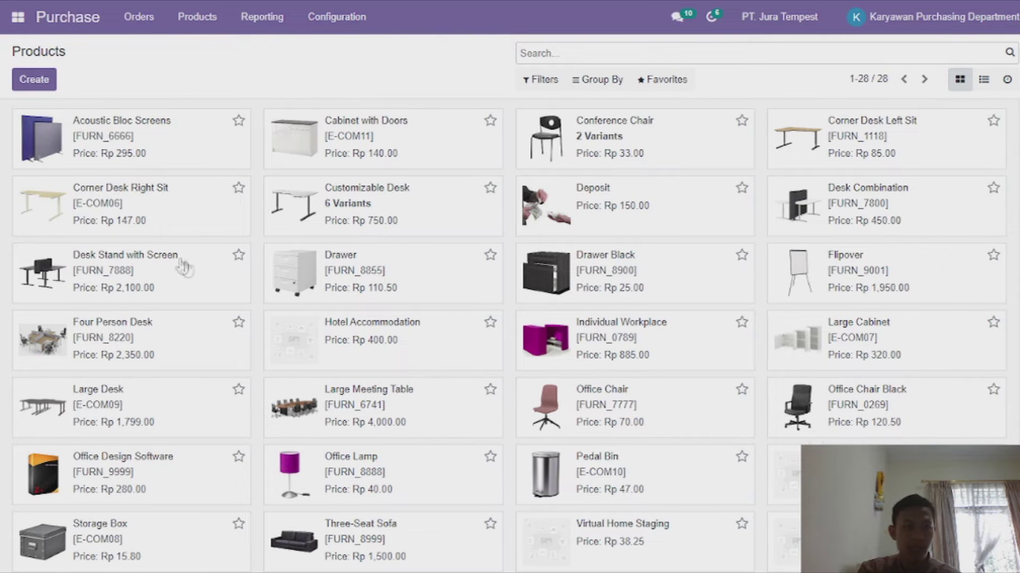
# Duplicate the Acoustic Bloc Screens product.
pyautogui.click(144, 141)
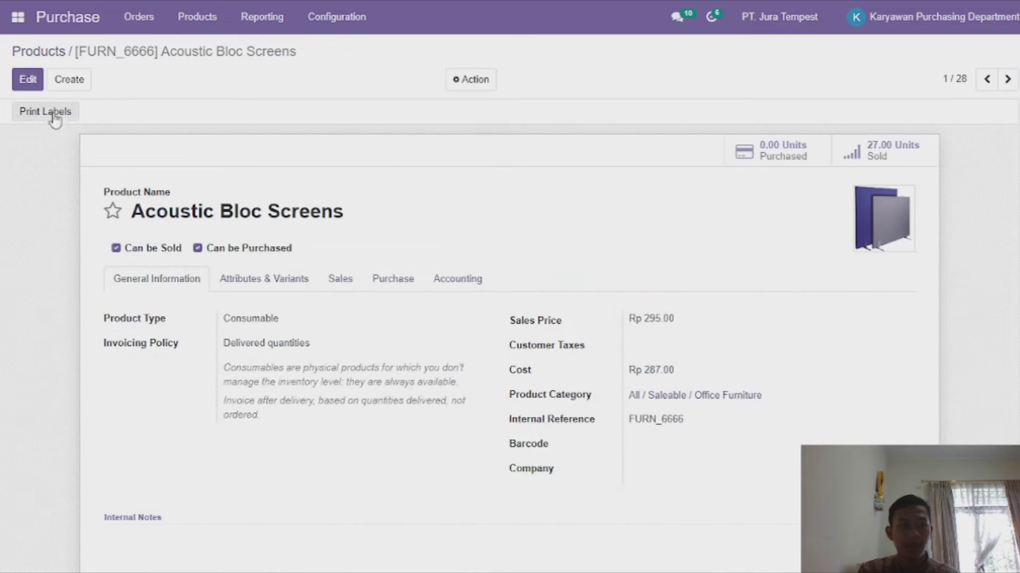
pyautogui.click(460, 80)
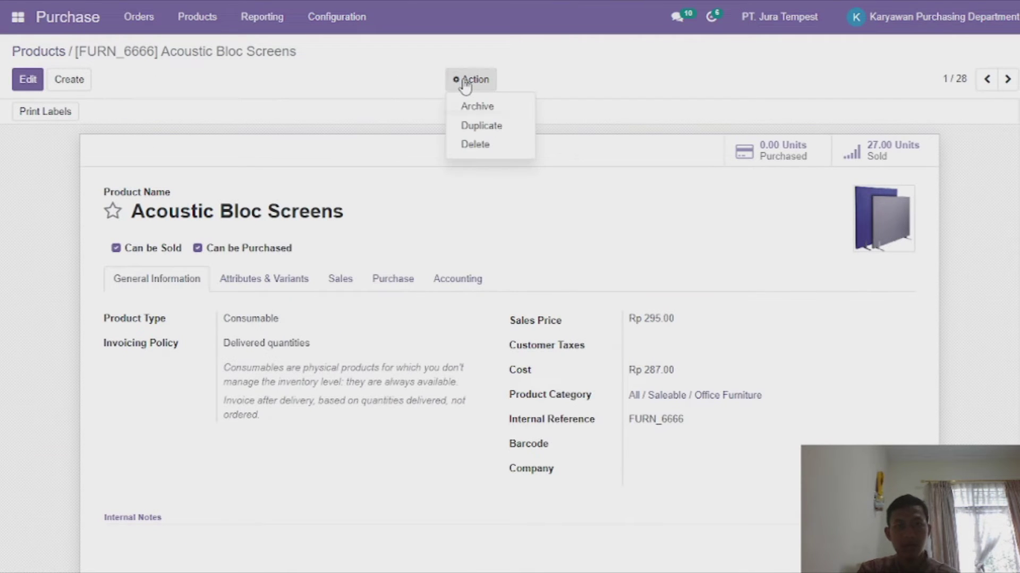
pyautogui.click(481, 127)
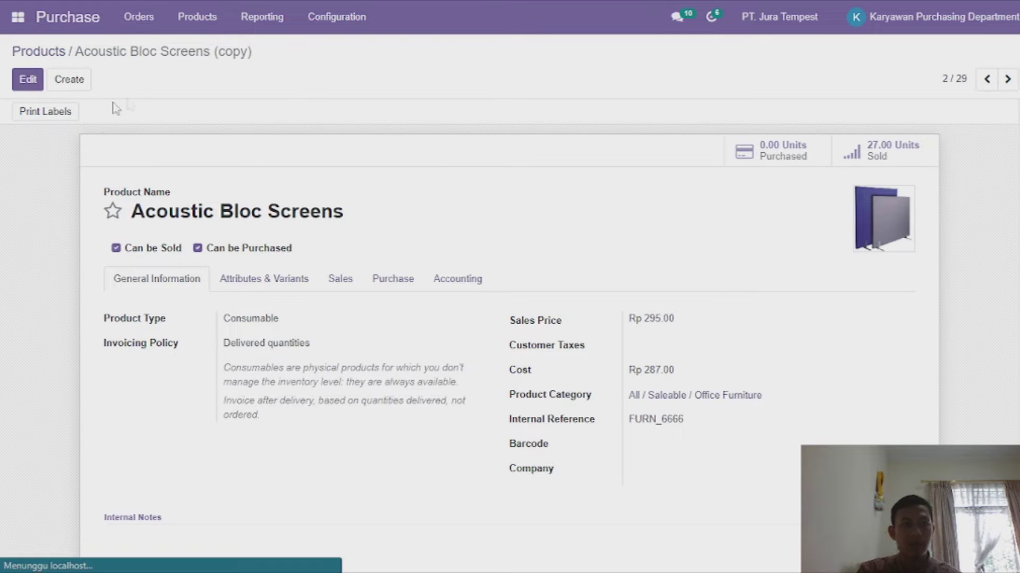
# Rename the copy to '[MRM] Acoustic Bloc Screens', dropping the (copy) suffix.
pyautogui.click(137, 215)
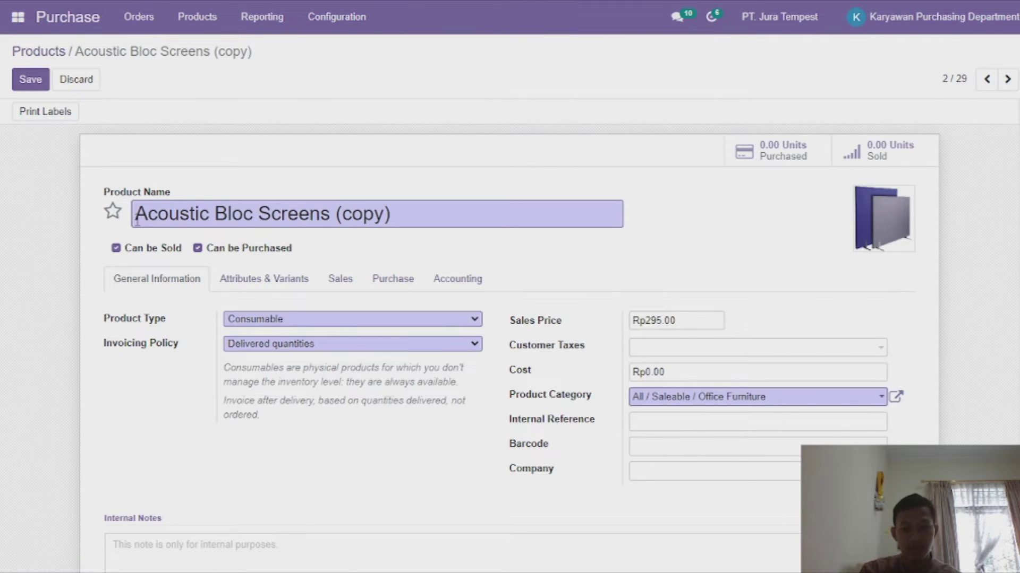
pyautogui.write('[MRM')
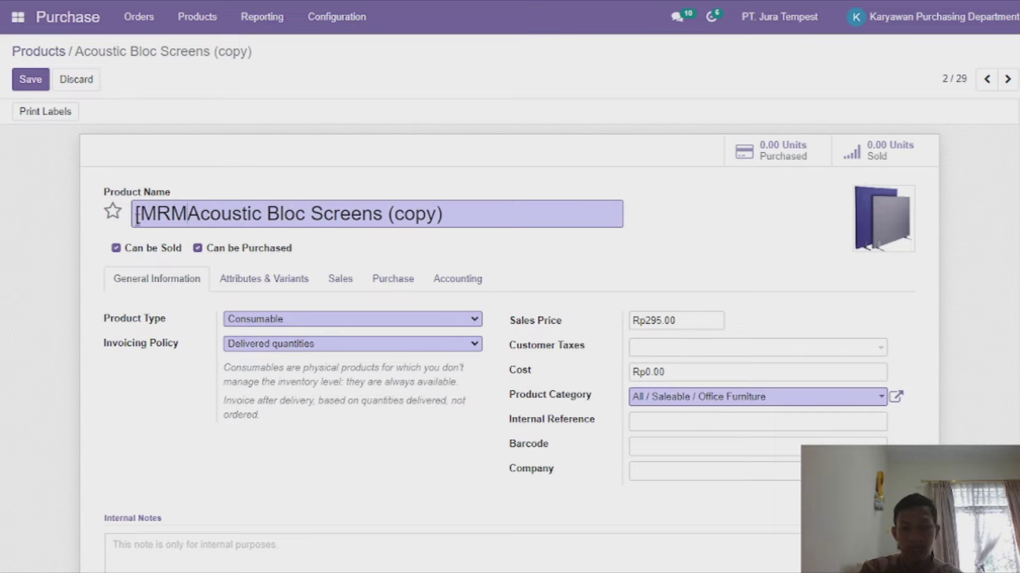
pyautogui.write(']')
pyautogui.click(485, 228)
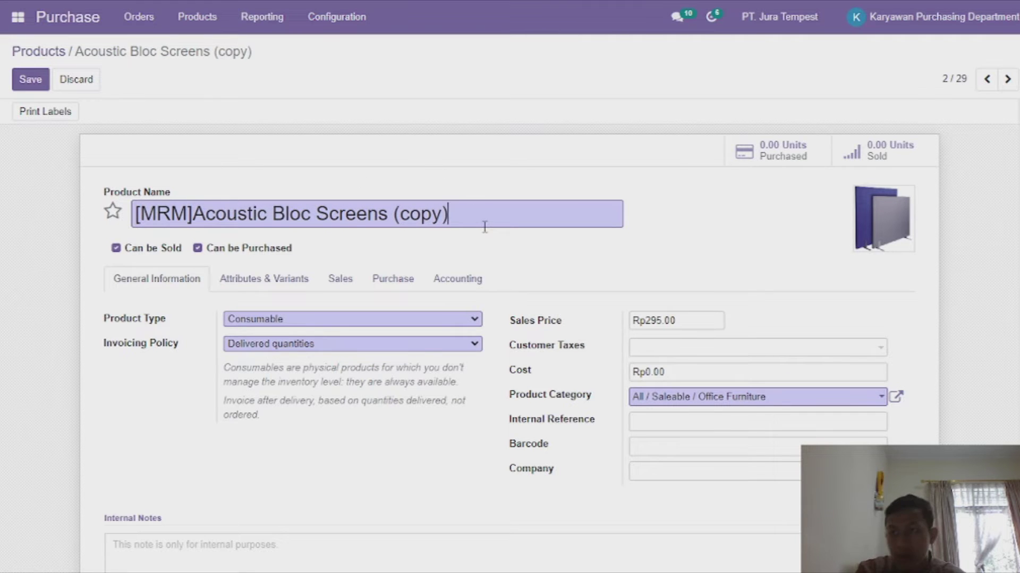
pyautogui.press('BackSpace')
pyautogui.press('BackSpace')
pyautogui.press('BackSpace')
pyautogui.press('BackSpace')
pyautogui.press('BackSpace')
pyautogui.press('BackSpace')
pyautogui.press('BackSpace')
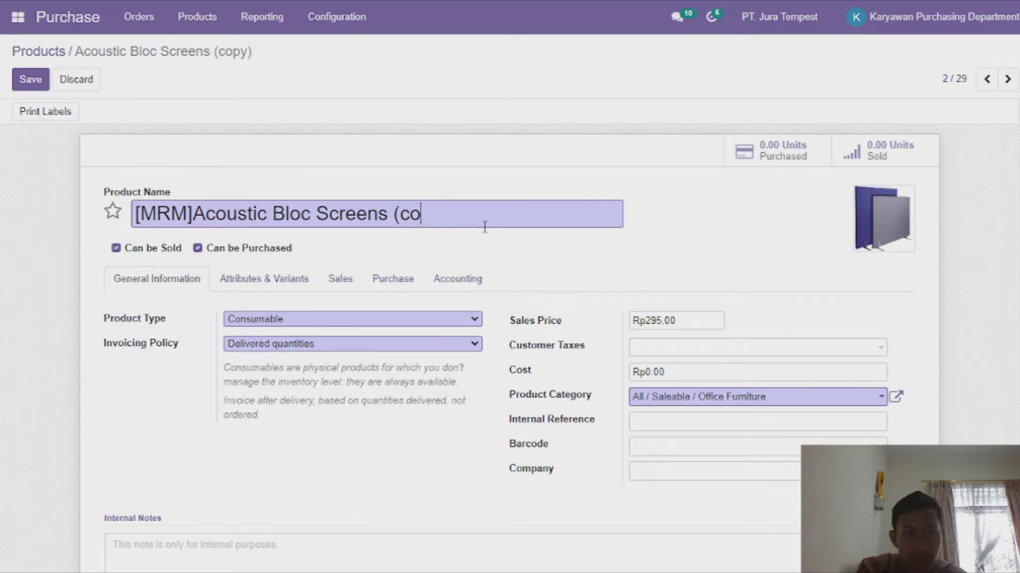
pyautogui.click(192, 214)
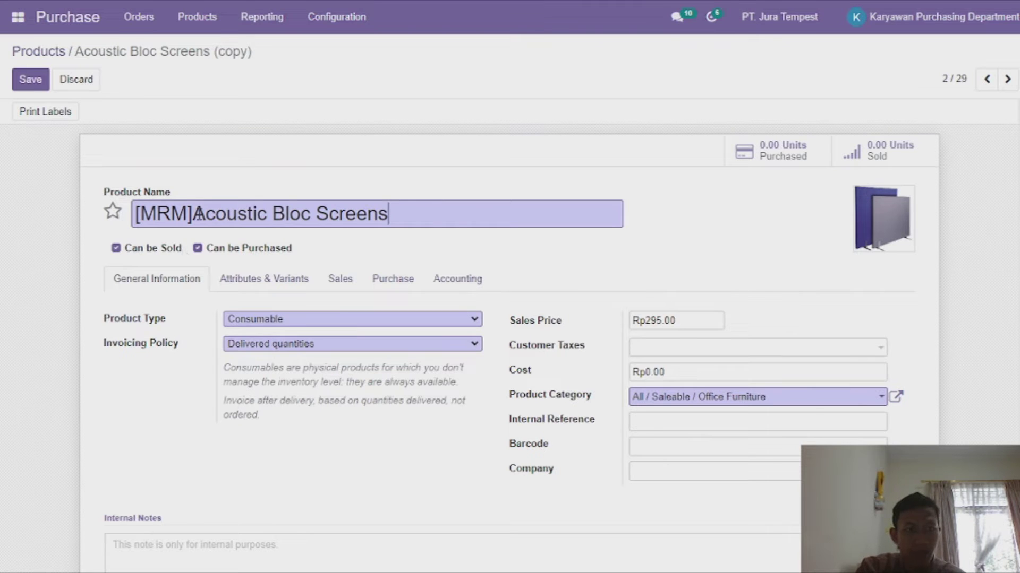
# Set the product's sales price and cost to Rp1,000,000.00.
pyautogui.click(710, 319)
pyautogui.press('BackSpace')
pyautogui.press('BackSpace')
pyautogui.press('BackSpace')
pyautogui.press('BackSpace')
pyautogui.press('BackSpace')
pyautogui.press('BackSpace')
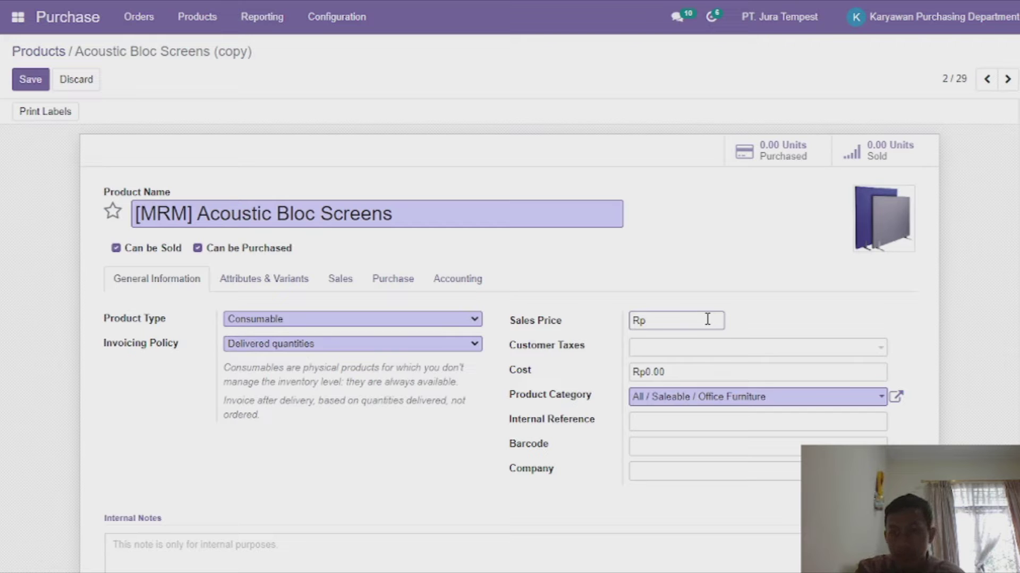
pyautogui.write('1')
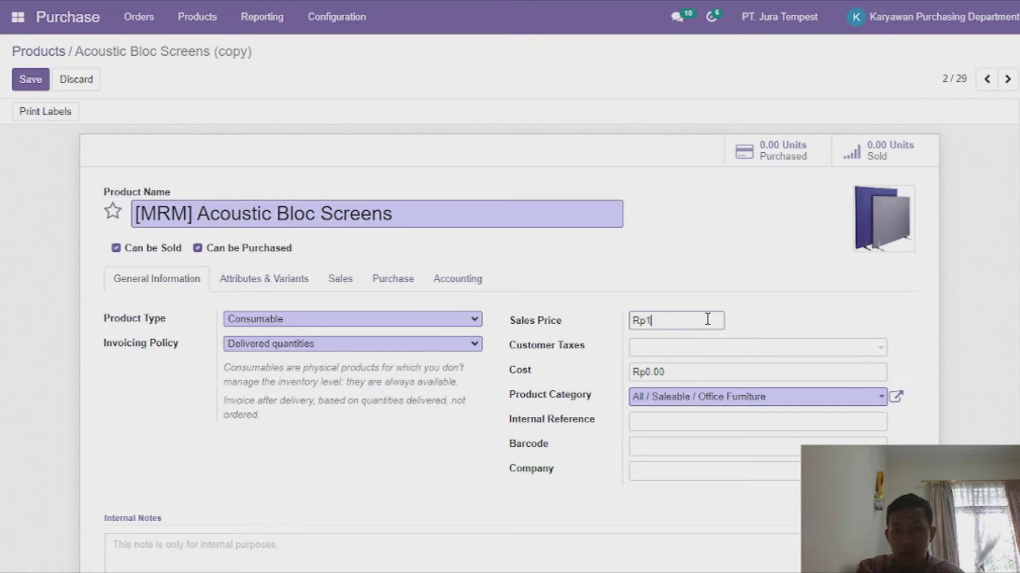
pyautogui.write('000000')
pyautogui.click(694, 370)
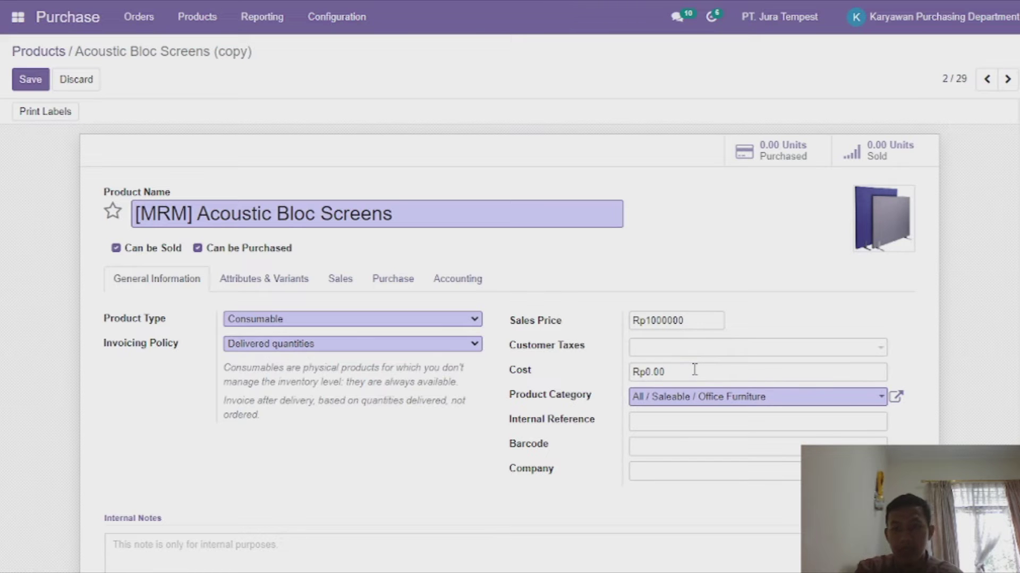
pyautogui.click(694, 370)
pyautogui.press('BackSpace')
pyautogui.press('BackSpace')
pyautogui.write('1000000')
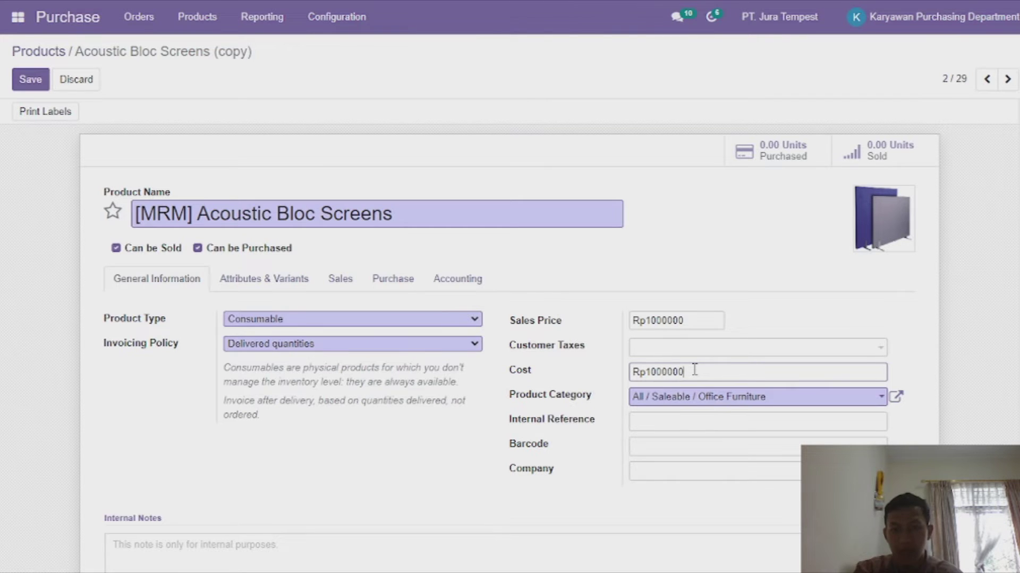
# Assign the product to company PT. Jura Tempest.
pyautogui.click(709, 473)
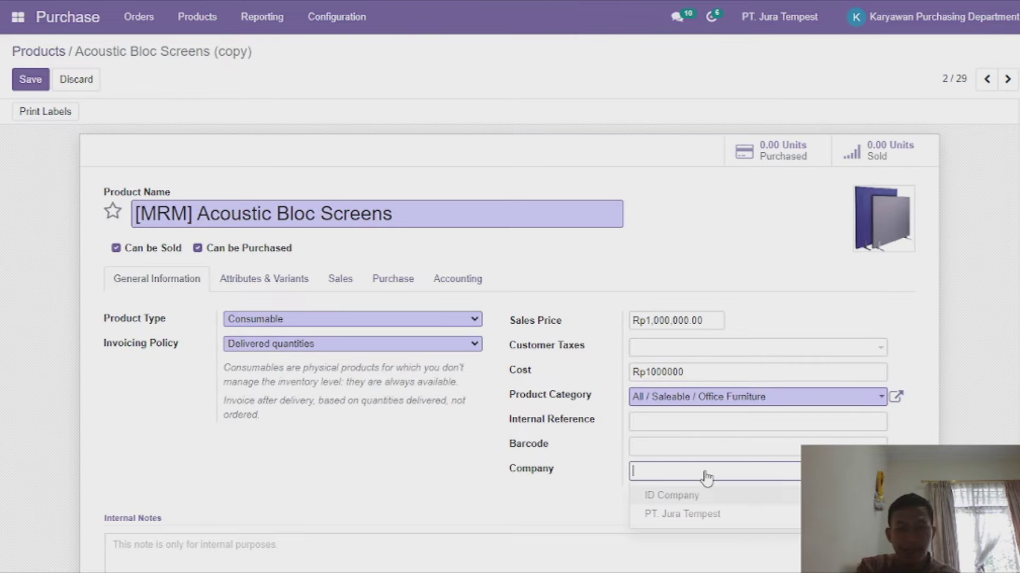
pyautogui.click(691, 515)
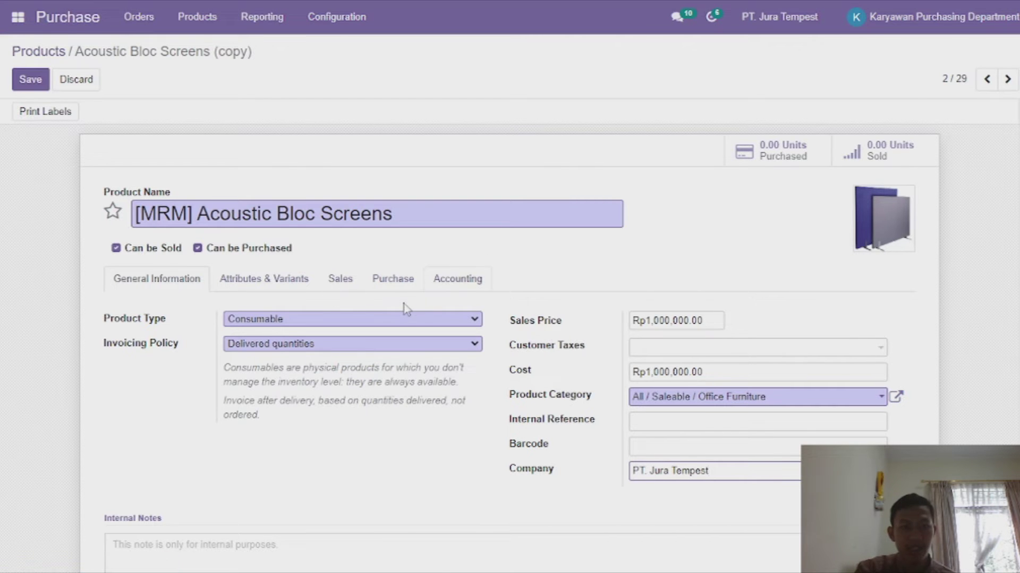
pyautogui.scroll(-2, 405, 308)
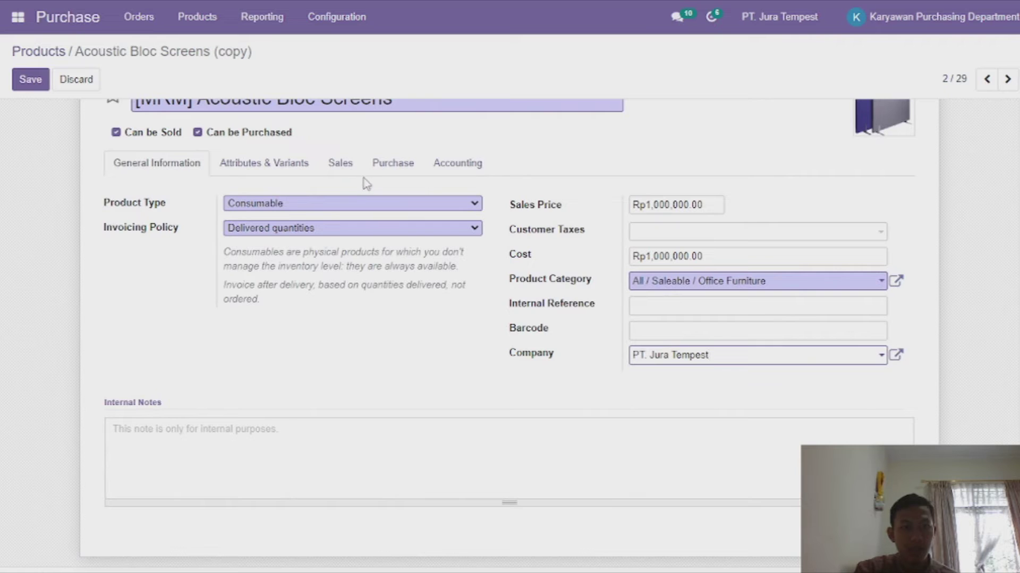
pyautogui.click(352, 170)
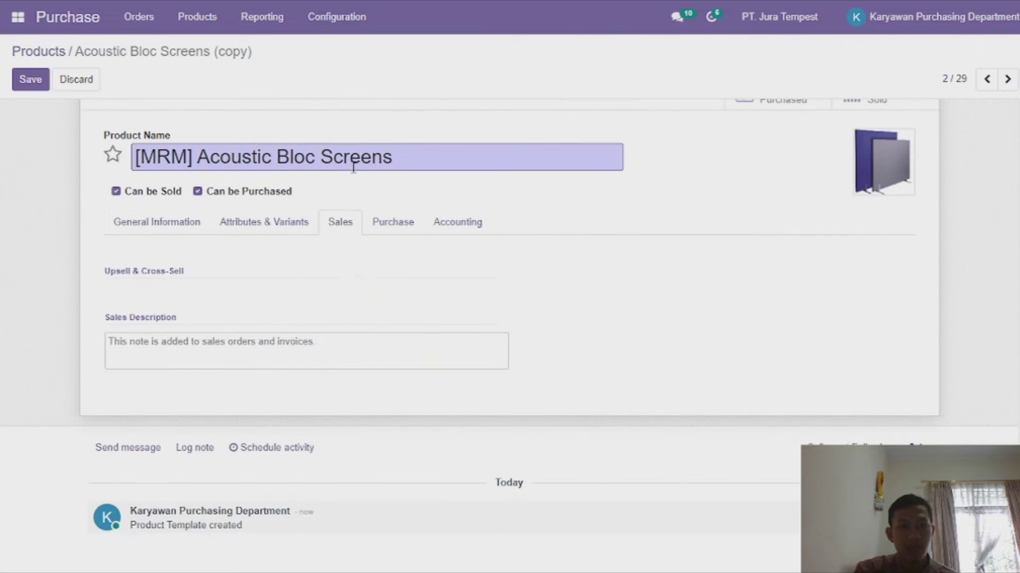
# Add Azure Interior as the product's vendor with price 1,000,000.
pyautogui.click(378, 222)
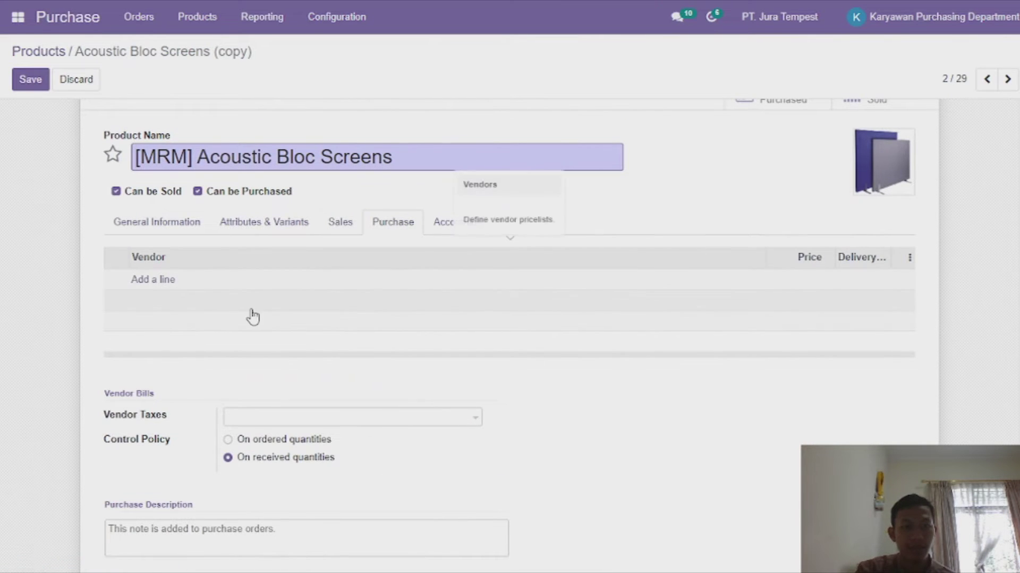
pyautogui.scroll(1, 210, 349)
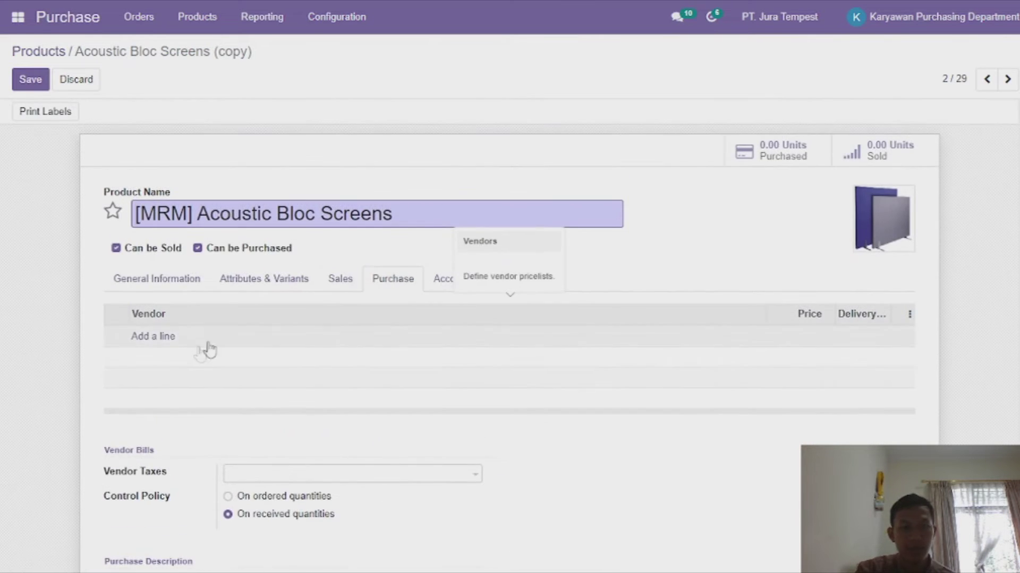
pyautogui.click(159, 338)
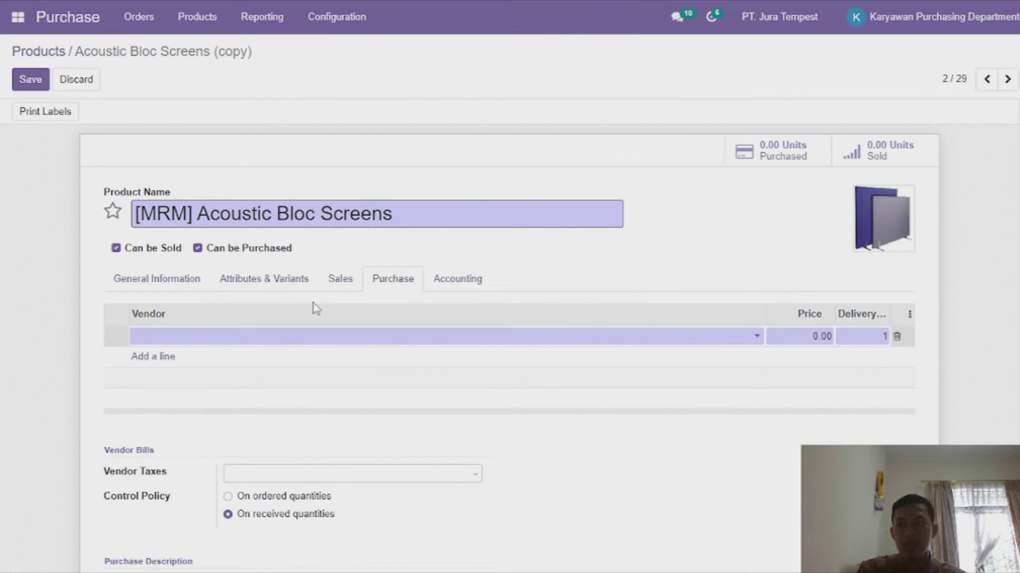
pyautogui.write('Azu')
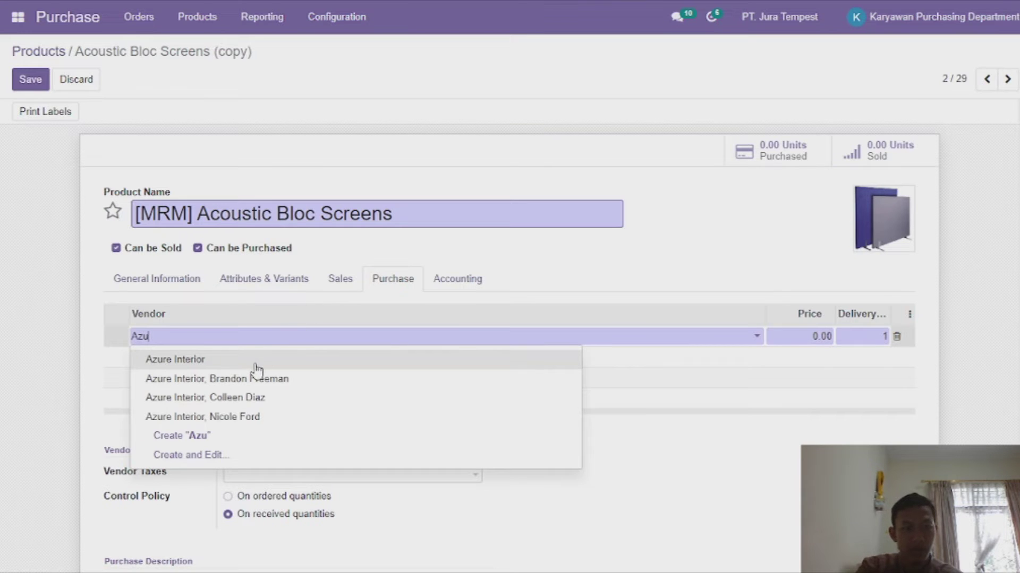
pyautogui.click(255, 365)
pyautogui.click(818, 336)
pyautogui.write('1000000')
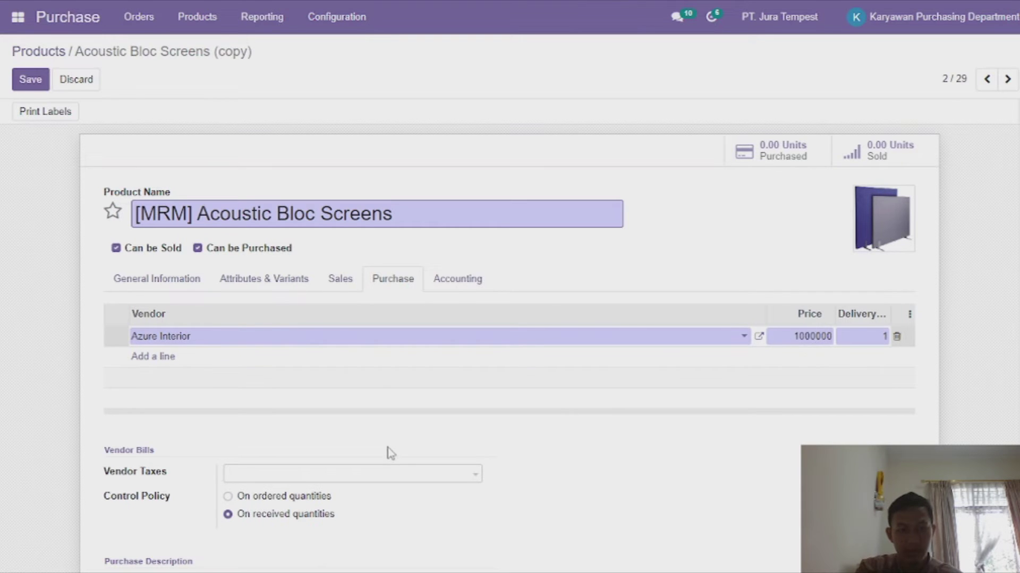
pyautogui.click(350, 433)
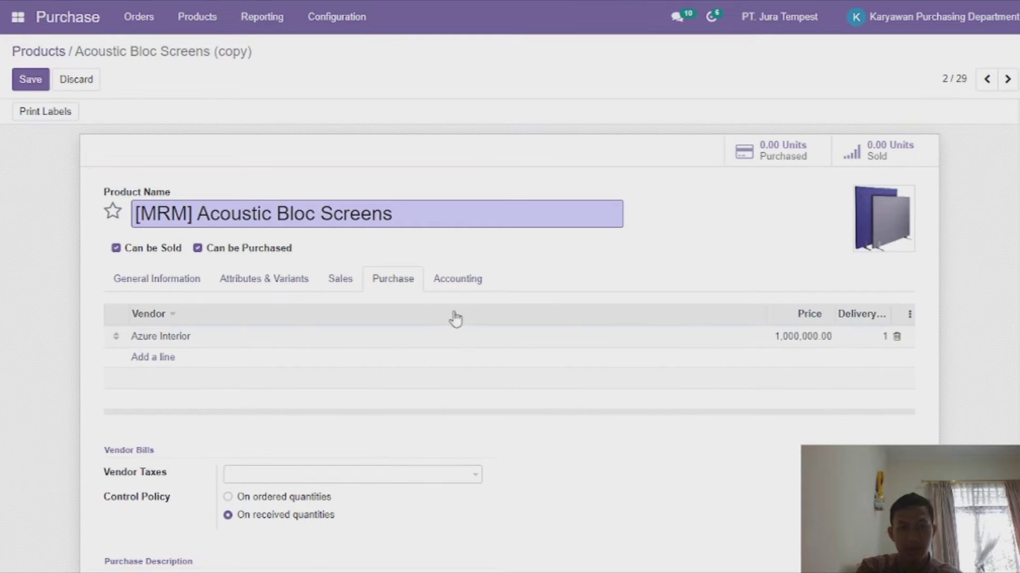
# Review the product's other tabs and save [MRM] Acoustic Bloc Screens.
pyautogui.click(472, 281)
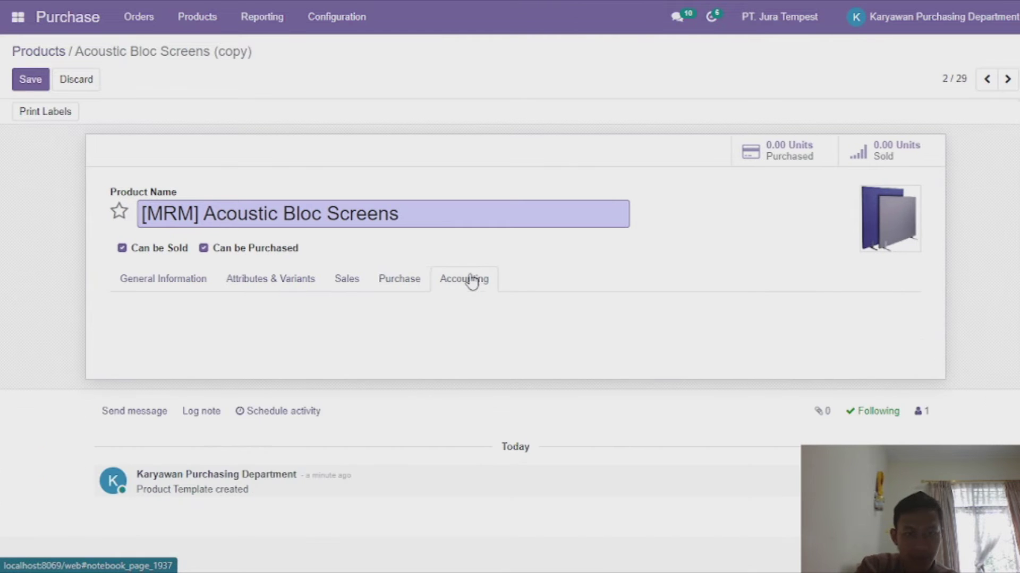
pyautogui.click(348, 281)
pyautogui.click(219, 286)
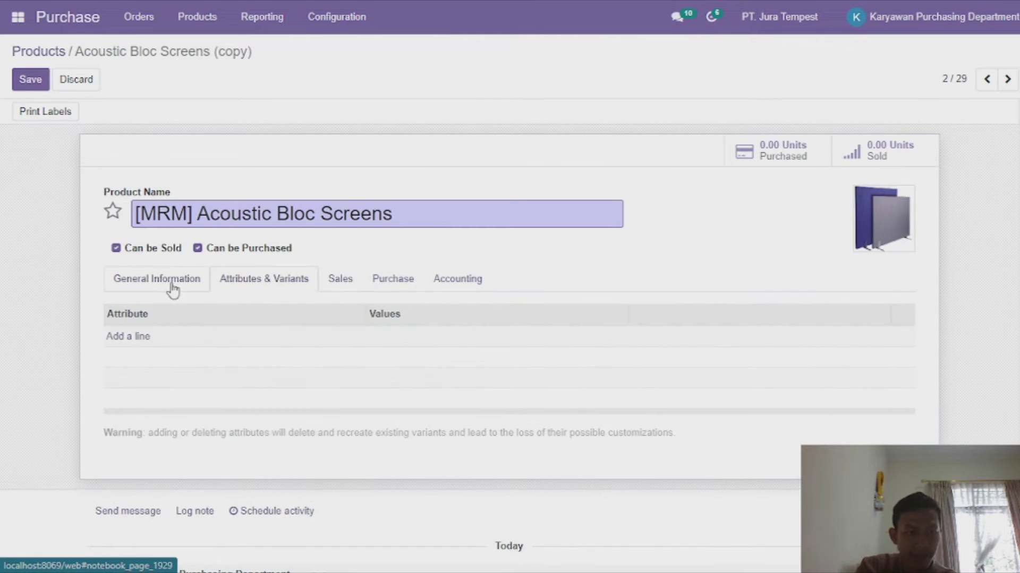
pyautogui.click(171, 289)
pyautogui.scroll(-5, 320, 402)
pyautogui.scroll(5, 321, 402)
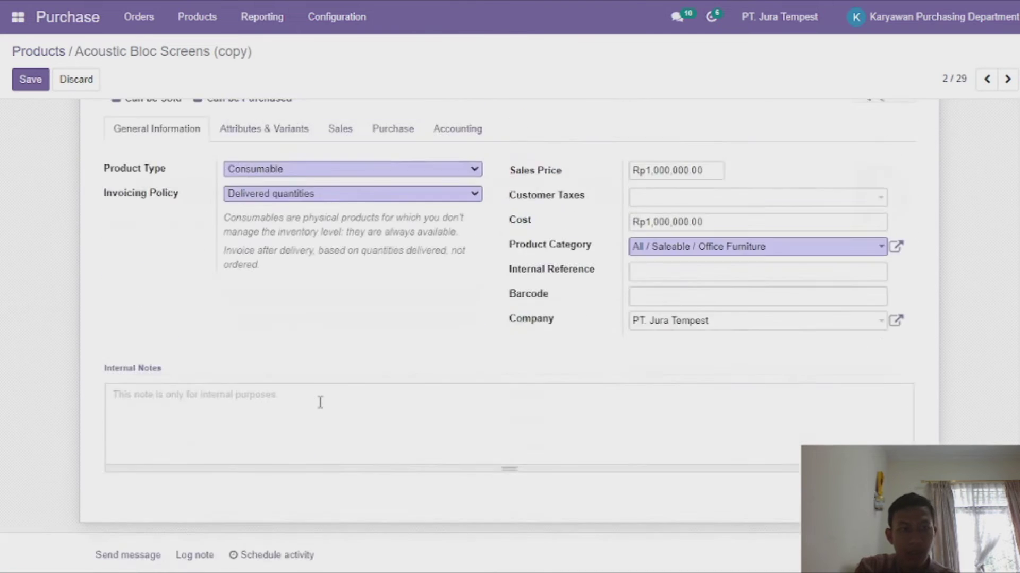
pyautogui.click(21, 81)
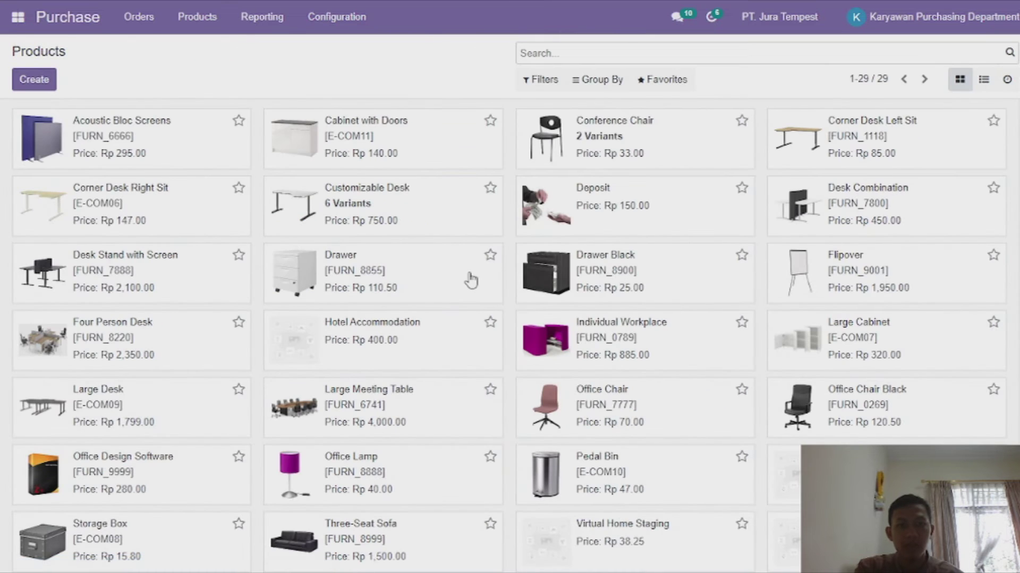
pyautogui.scroll(-2, 655, 421)
# Duplicate the Office Chair product and prefix the copy's name with [MRM].
pyautogui.scroll(-1, 654, 421)
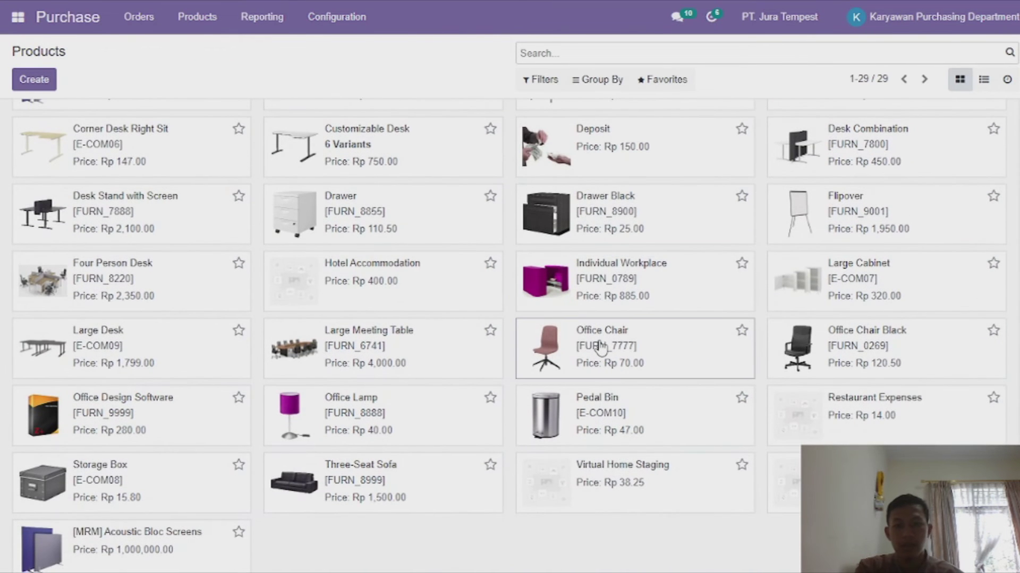
pyautogui.click(600, 348)
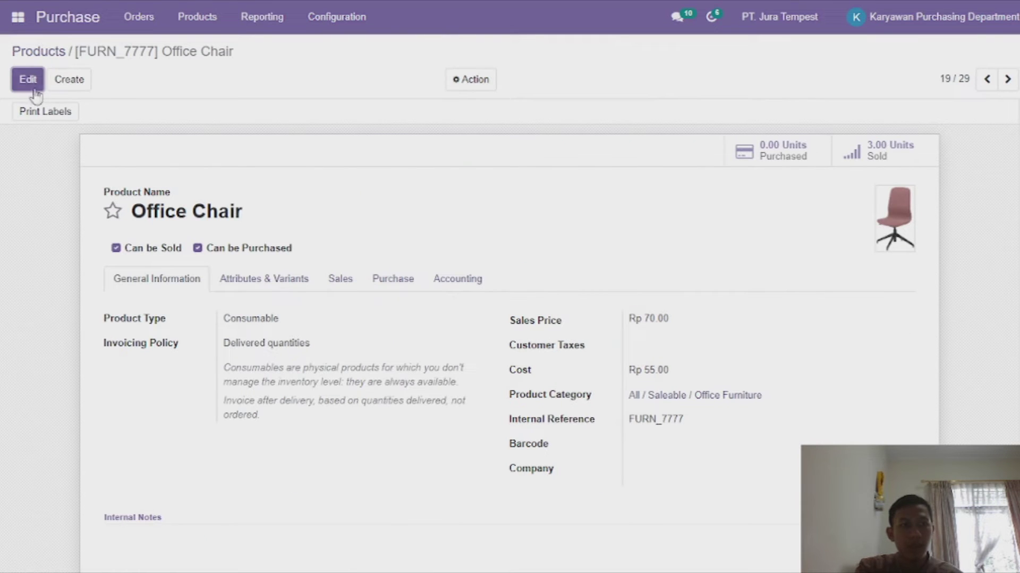
pyautogui.click(485, 78)
pyautogui.click(481, 126)
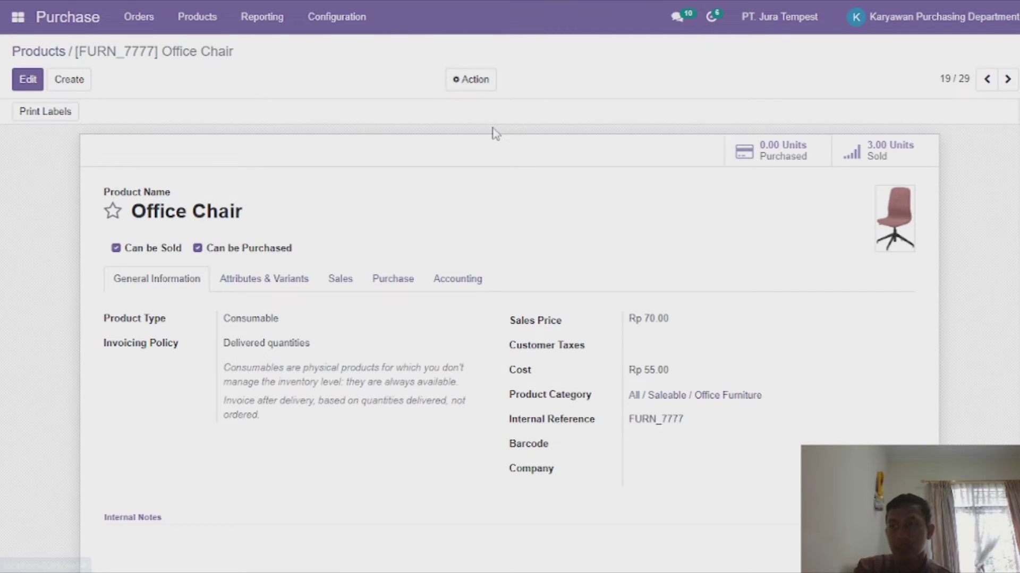
pyautogui.click(136, 215)
pyautogui.write('[MRM]')
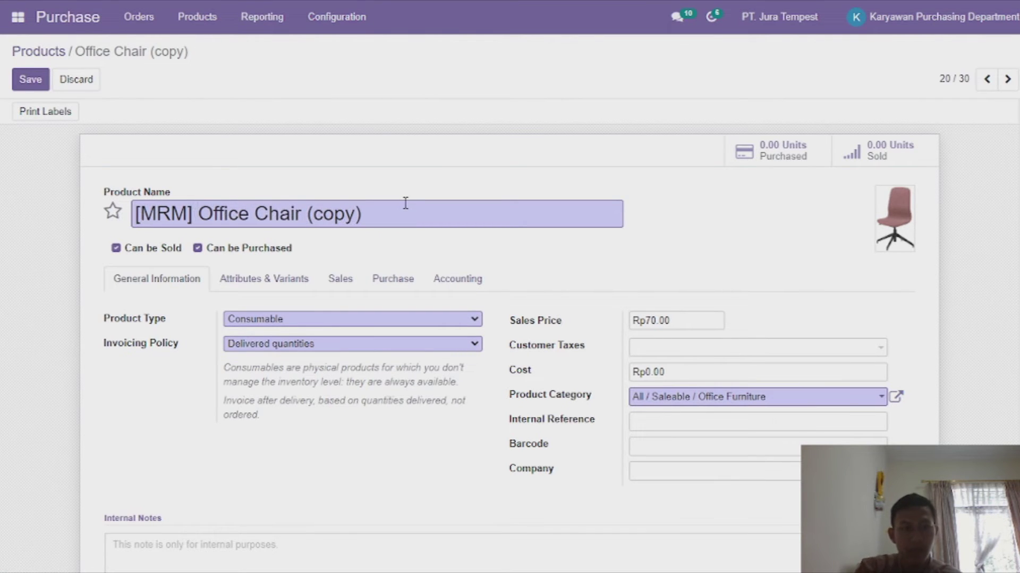
# Finish the name '[MRM] Office Chair' and set sales price and cost to Rp500,000.00.
pyautogui.press('BackSpace')
pyautogui.press('BackSpace')
pyautogui.press('BackSpace')
pyautogui.press('BackSpace')
pyautogui.press('BackSpace')
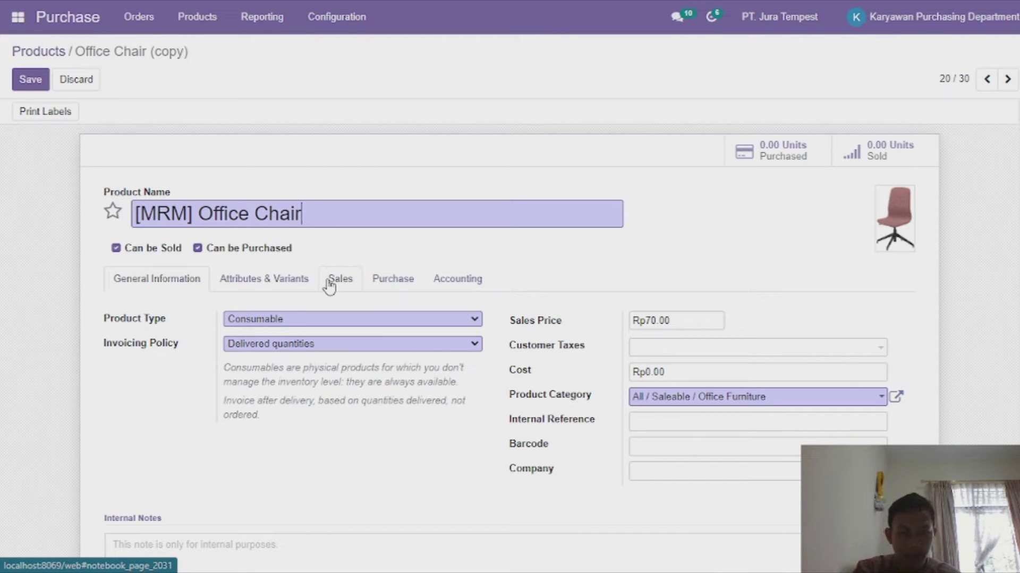
pyautogui.moveTo(678, 320); pyautogui.dragTo(592, 318)
pyautogui.click(586, 318)
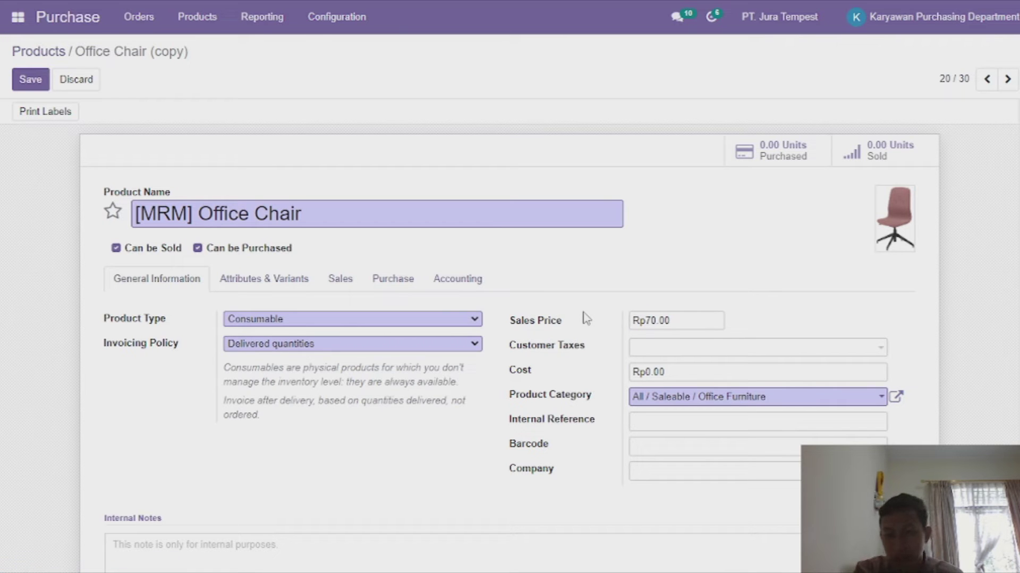
pyautogui.moveTo(687, 320); pyautogui.dragTo(587, 320)
pyautogui.write('500000')
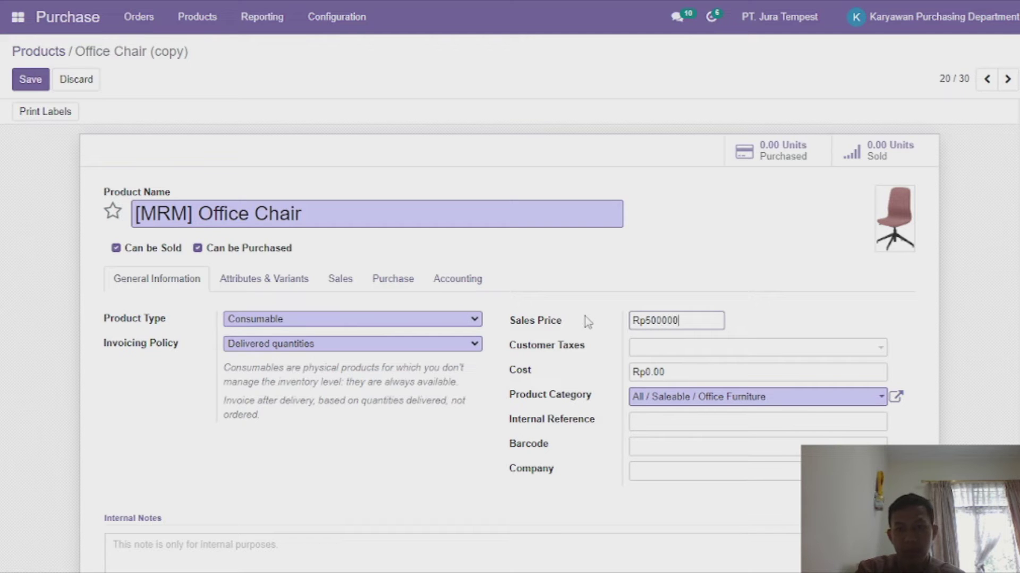
pyautogui.click(670, 373)
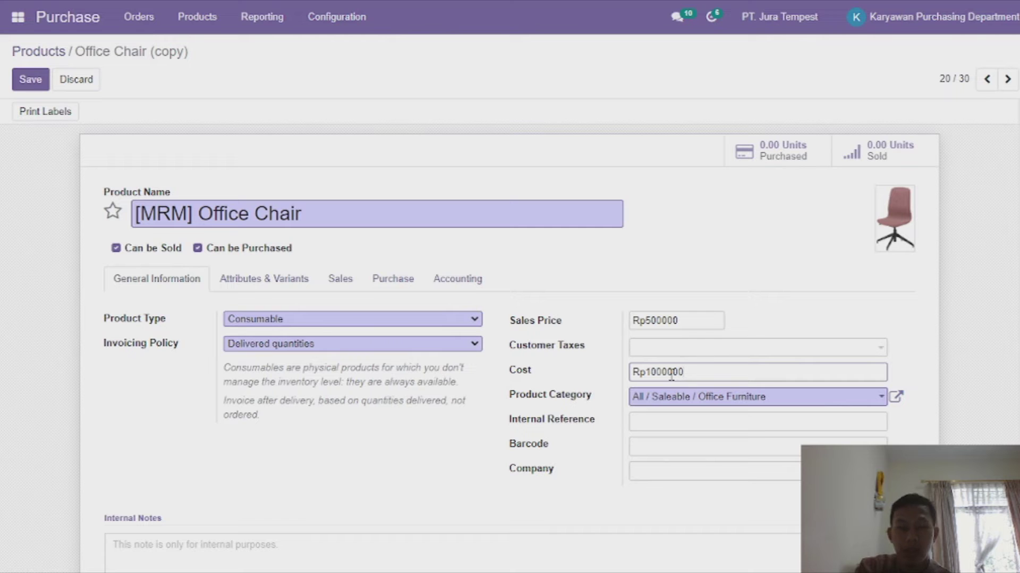
pyautogui.press('BackSpace')
pyautogui.press('BackSpace')
pyautogui.press('BackSpace')
pyautogui.press('BackSpace')
pyautogui.press('BackSpace')
pyautogui.press('BackSpace')
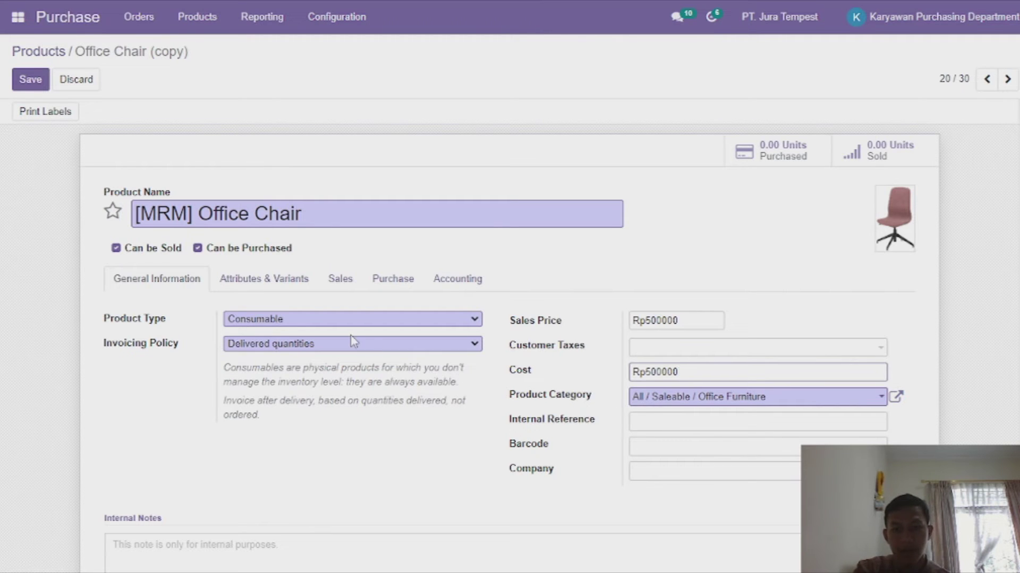
# Assign the Office Chair copy to company PT. Jura Tempest.
pyautogui.click(643, 478)
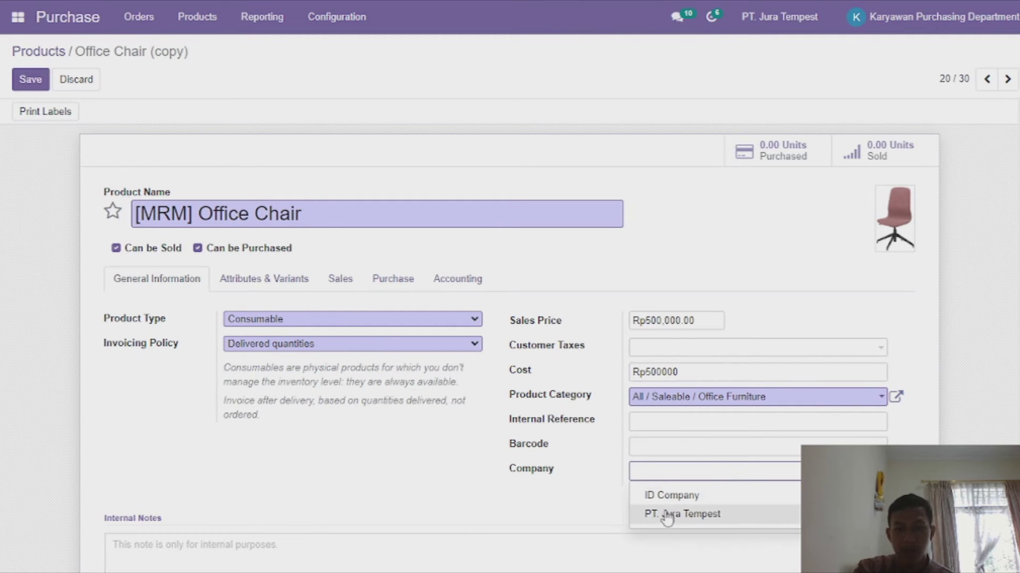
pyautogui.click(667, 515)
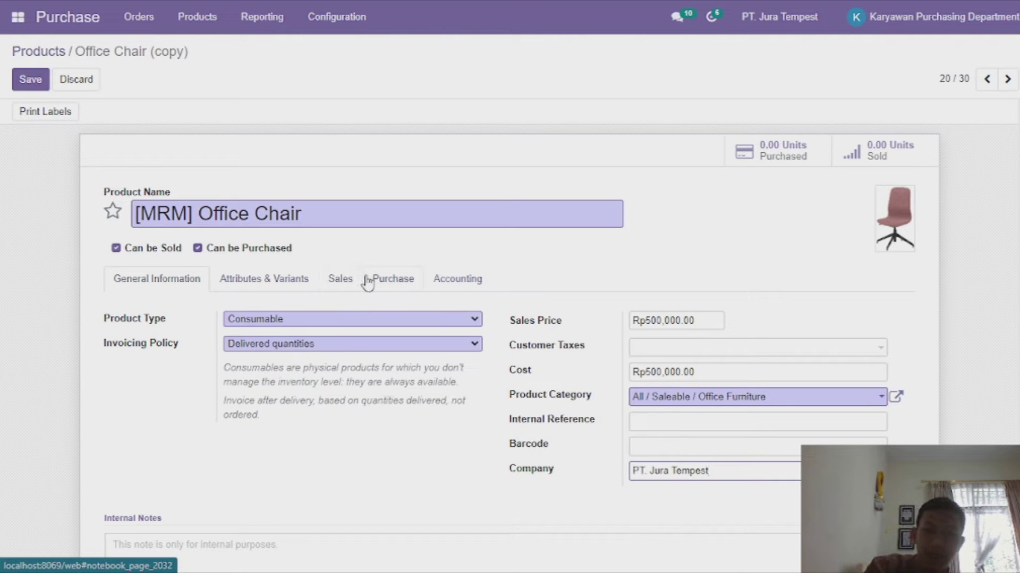
pyautogui.click(367, 281)
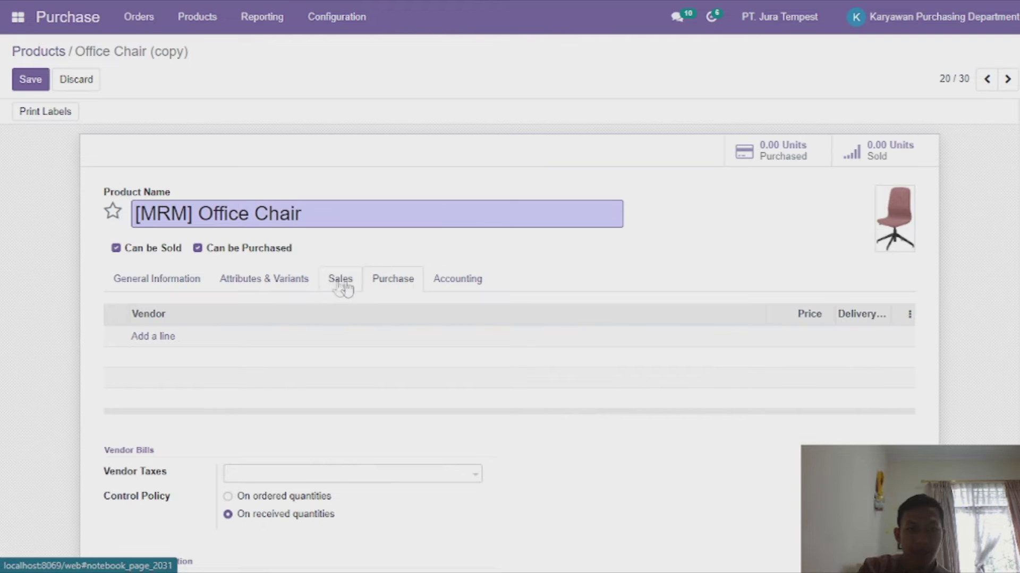
# Add Azure Interior as the product's vendor at 500,000.00 and save the product.
pyautogui.click(148, 345)
pyautogui.write('azure')
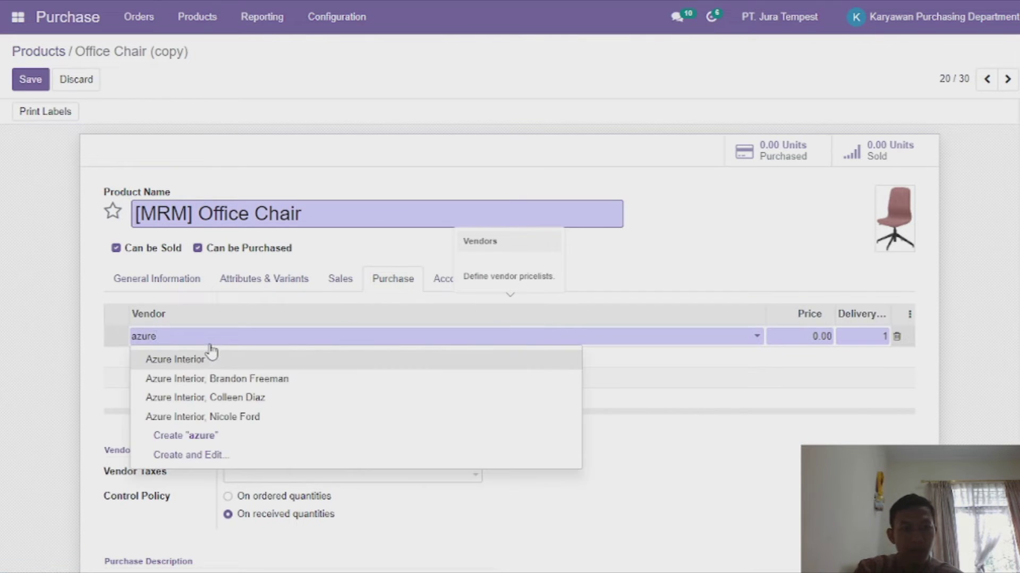
pyautogui.click(195, 358)
pyautogui.click(815, 335)
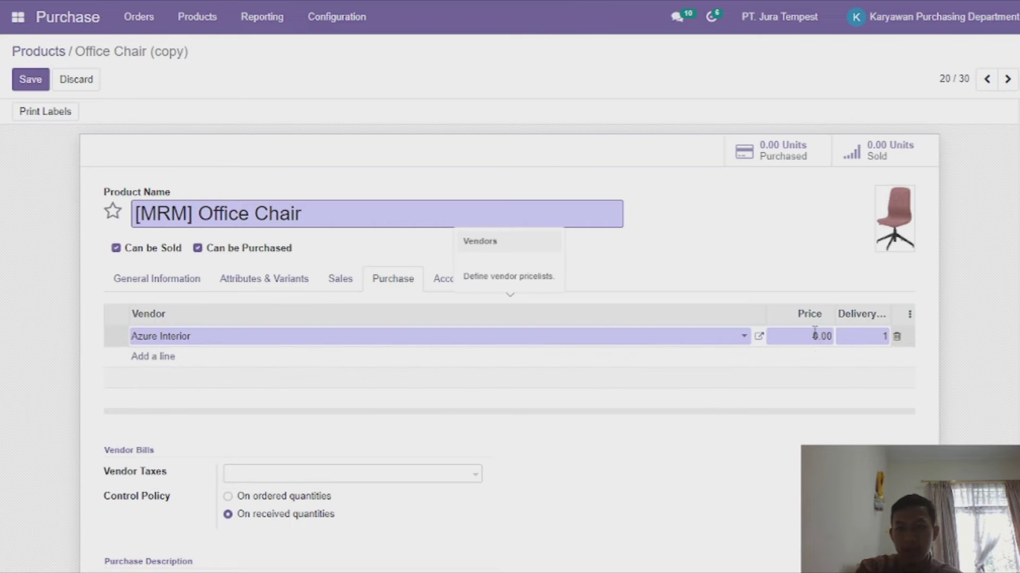
pyautogui.write('500000')
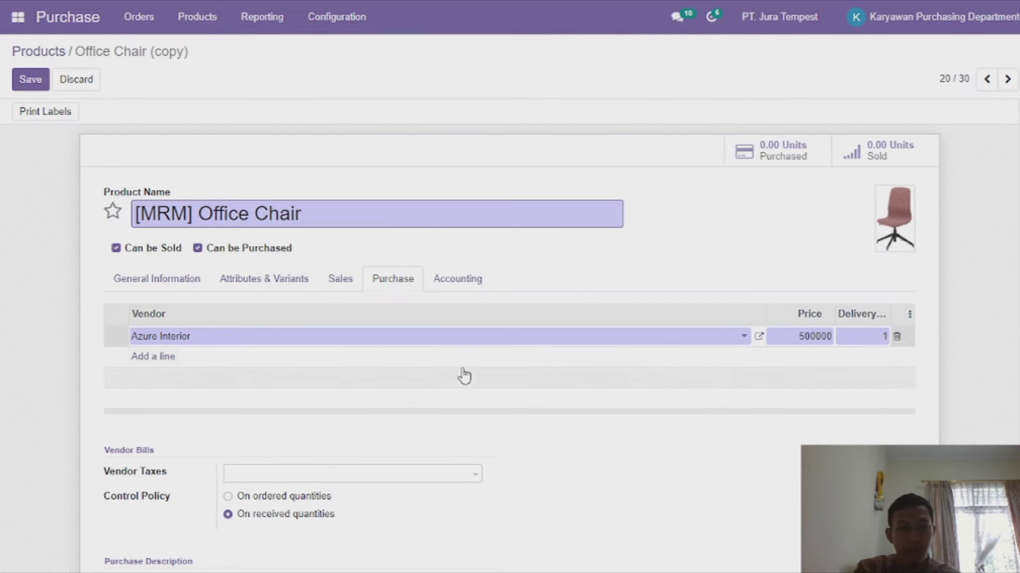
pyautogui.scroll(-5, 465, 376)
pyautogui.scroll(5, 464, 376)
pyautogui.click(31, 85)
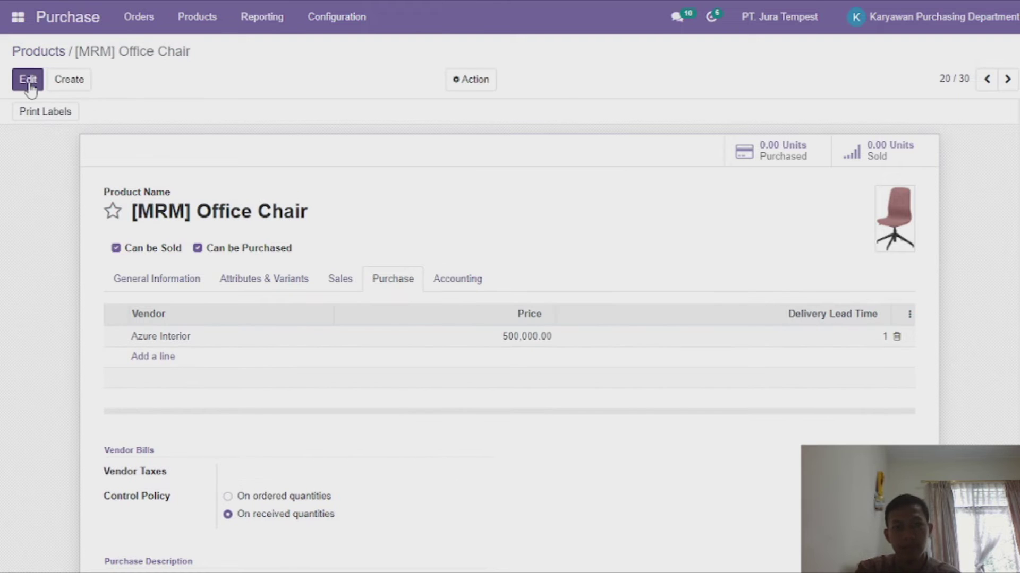
# Review the Office Chair's Sales, Accounting, Attributes & Variants and General Information settings.
pyautogui.click(356, 282)
pyautogui.click(452, 297)
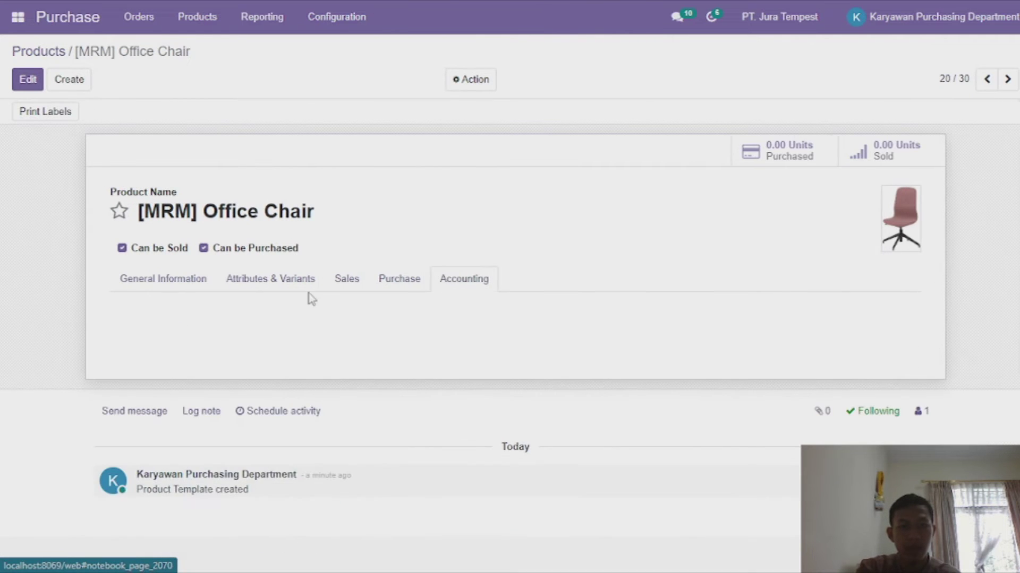
pyautogui.click(343, 288)
pyautogui.click(297, 278)
pyautogui.click(204, 281)
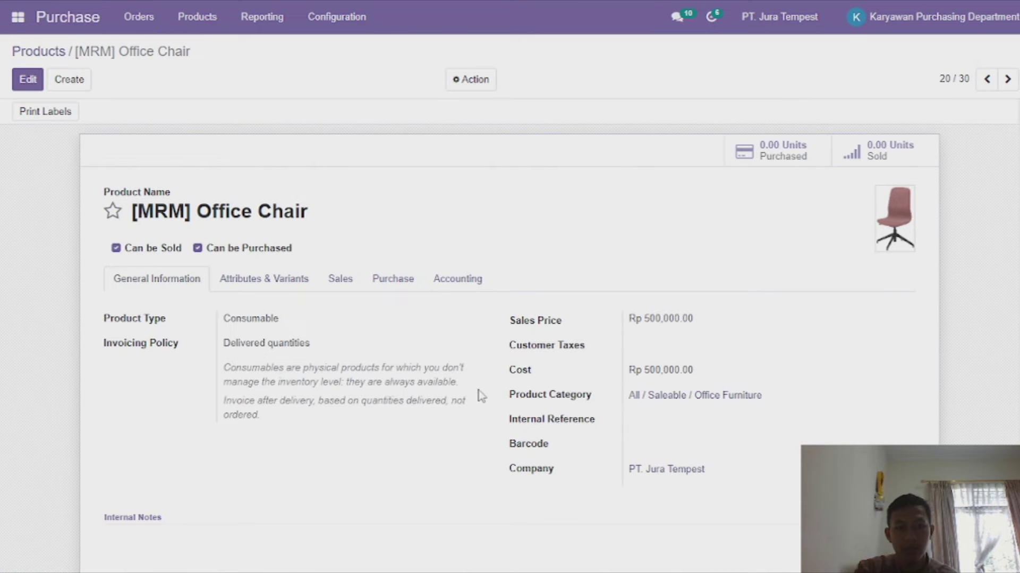
pyautogui.scroll(-3, 611, 387)
pyautogui.scroll(3, 611, 387)
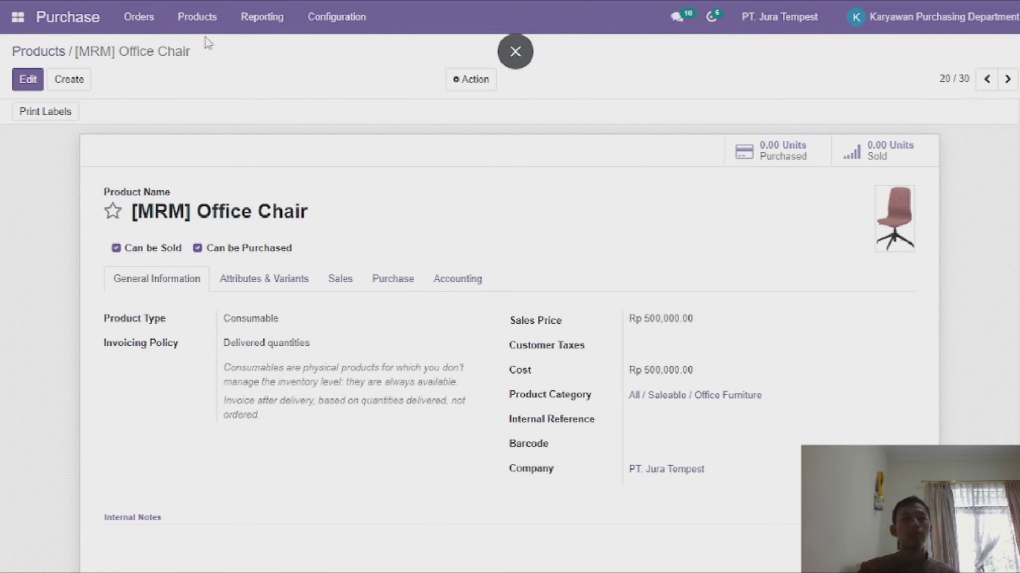
# Create a new request for quotation with Azure Interior as the vendor.
pyautogui.click(153, 31)
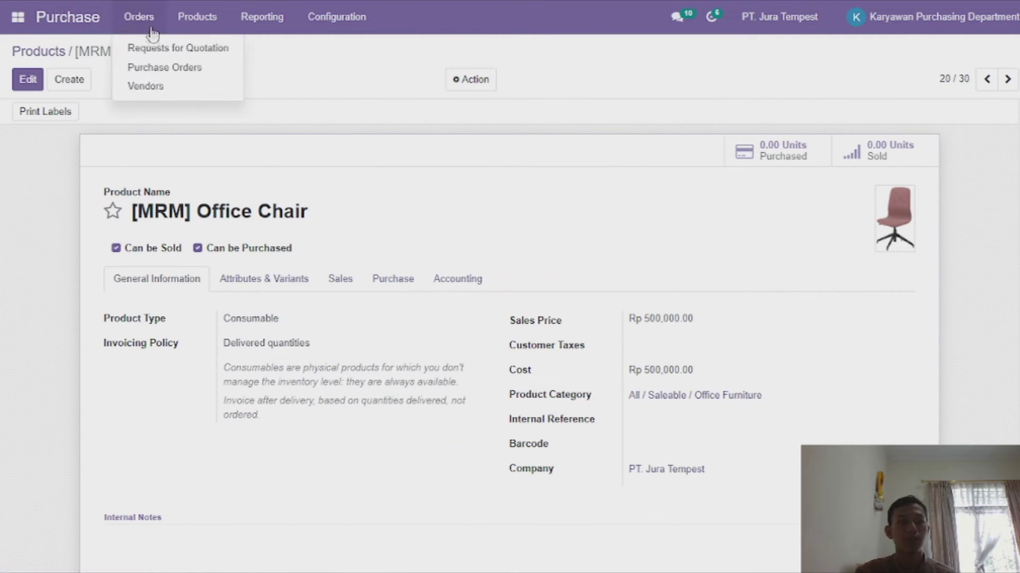
pyautogui.click(169, 48)
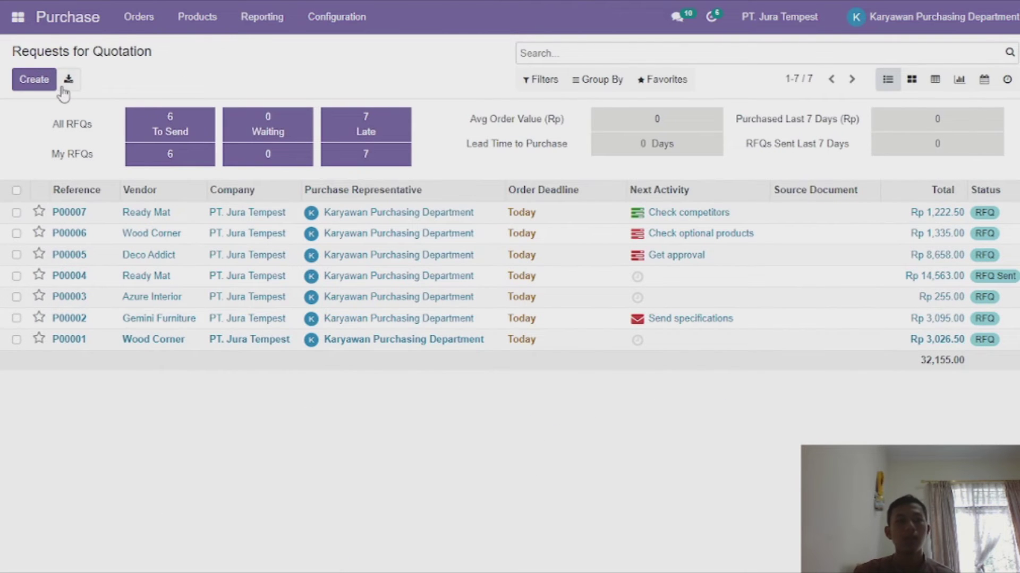
pyautogui.click(34, 79)
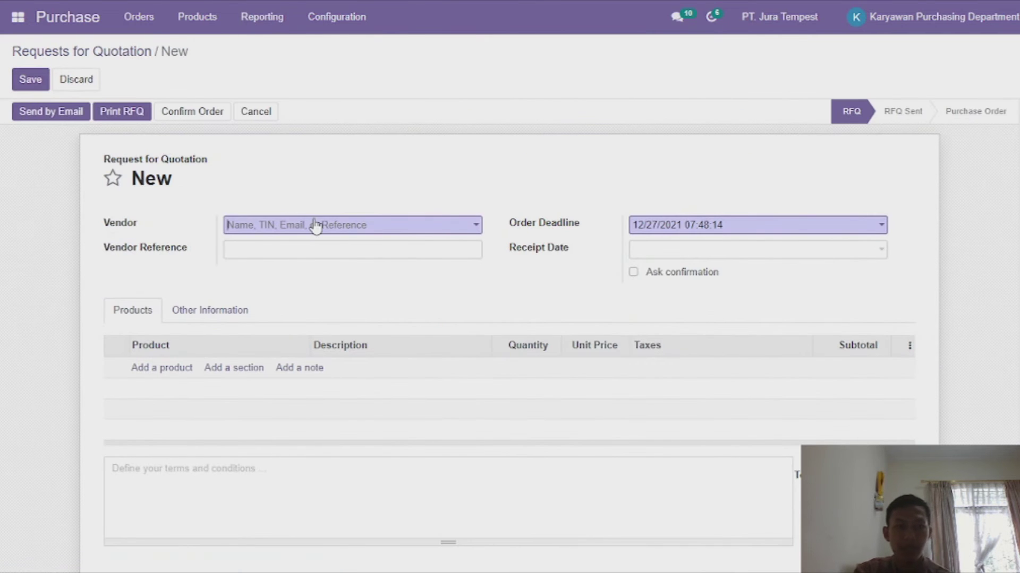
pyautogui.click(315, 226)
pyautogui.write('azure')
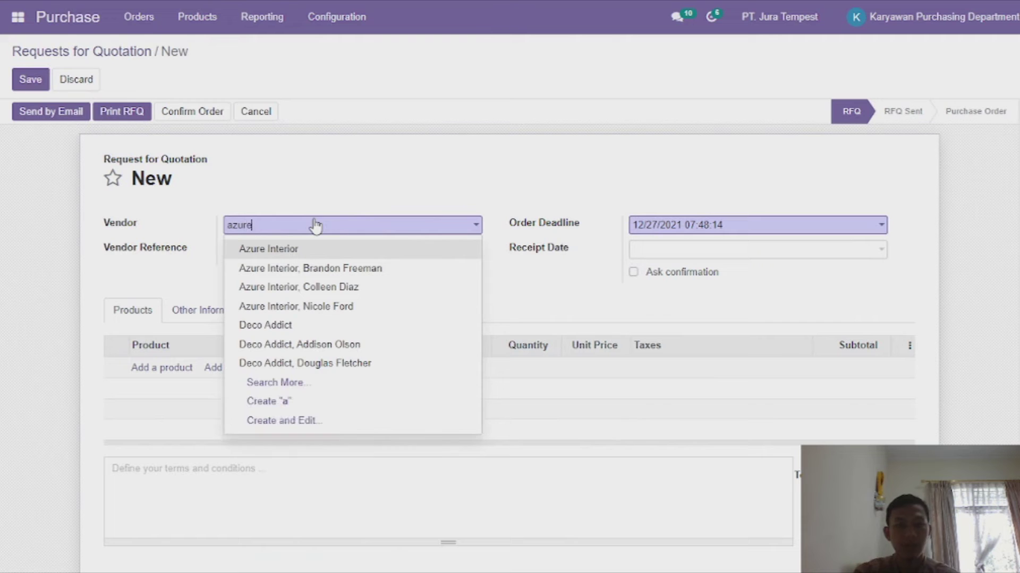
pyautogui.click(301, 248)
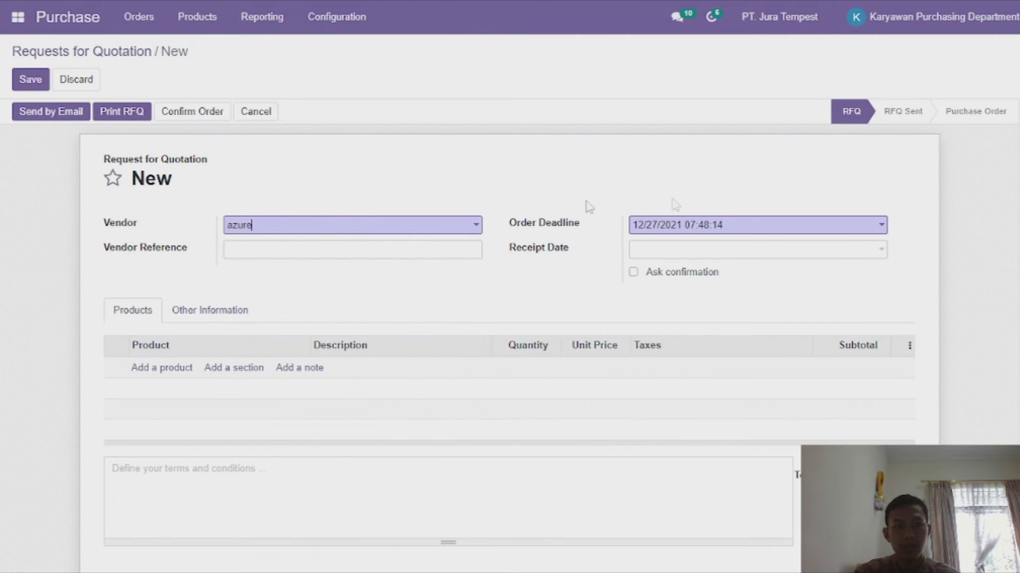
# Set the quotation's order deadline to 05/03/2021.
pyautogui.click(704, 226)
pyautogui.click(706, 250)
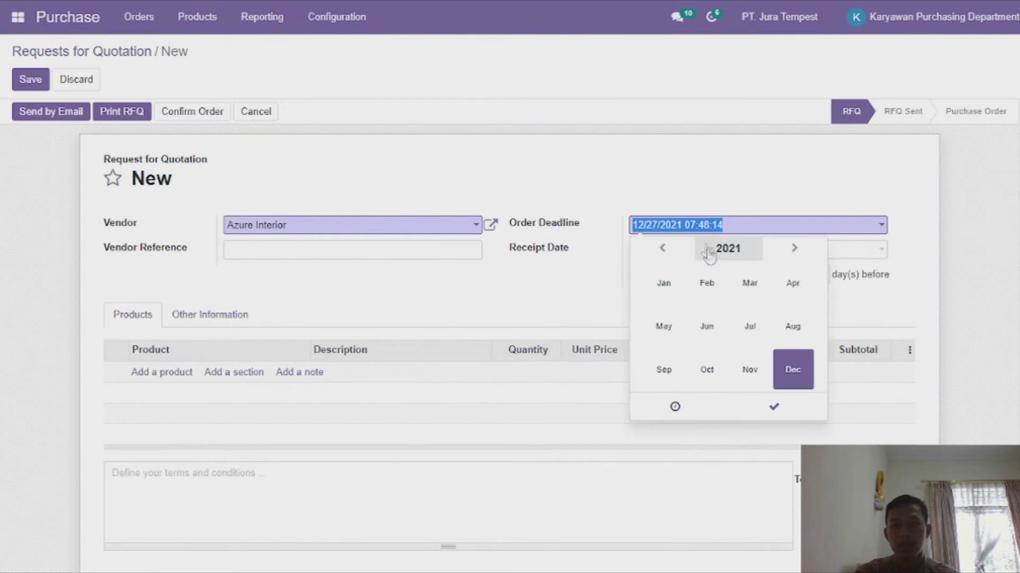
pyautogui.click(661, 326)
pyautogui.click(690, 329)
pyautogui.click(774, 472)
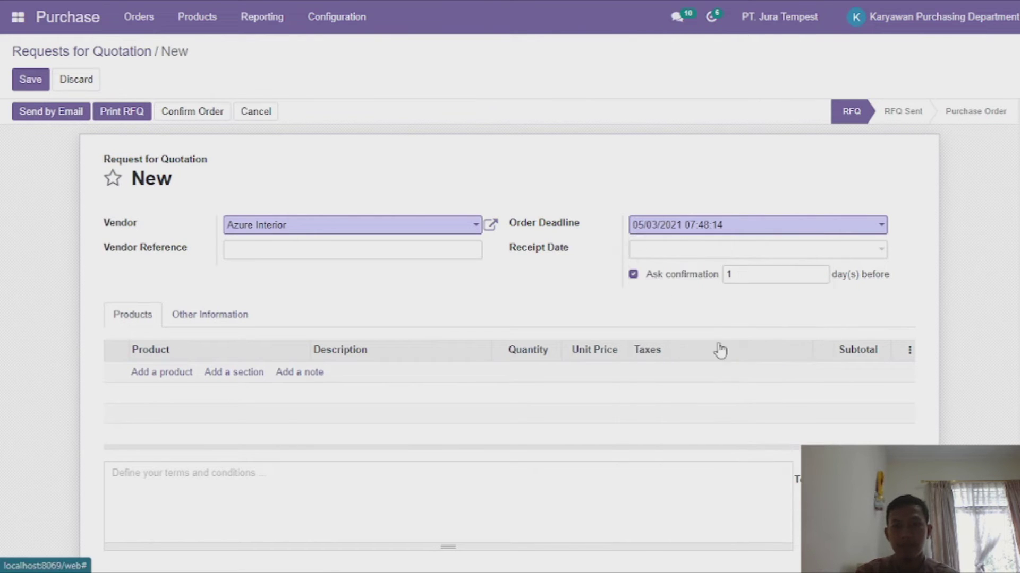
# Set the quotation's receipt date to 05/02/2021.
pyautogui.click(663, 253)
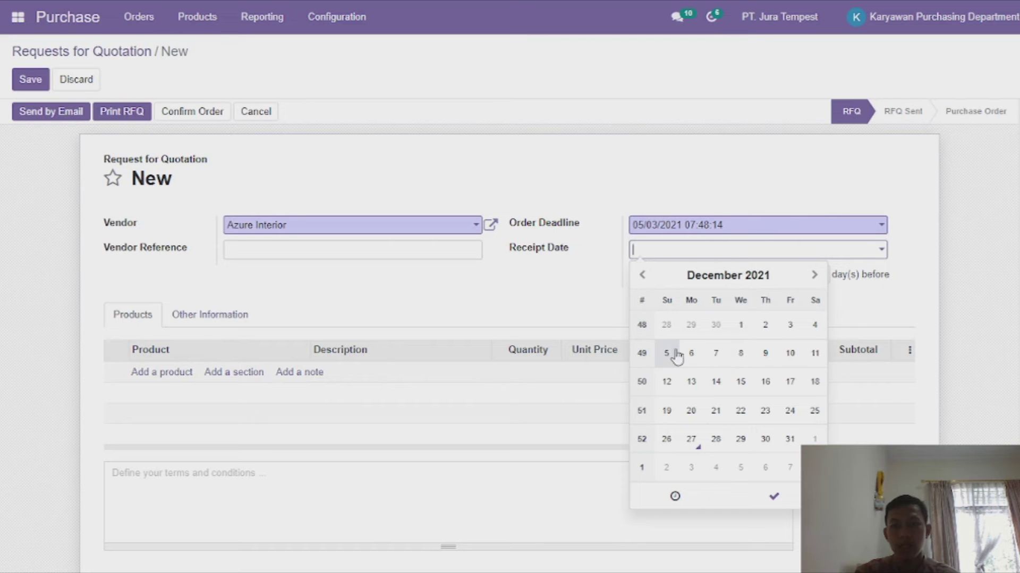
pyautogui.click(718, 276)
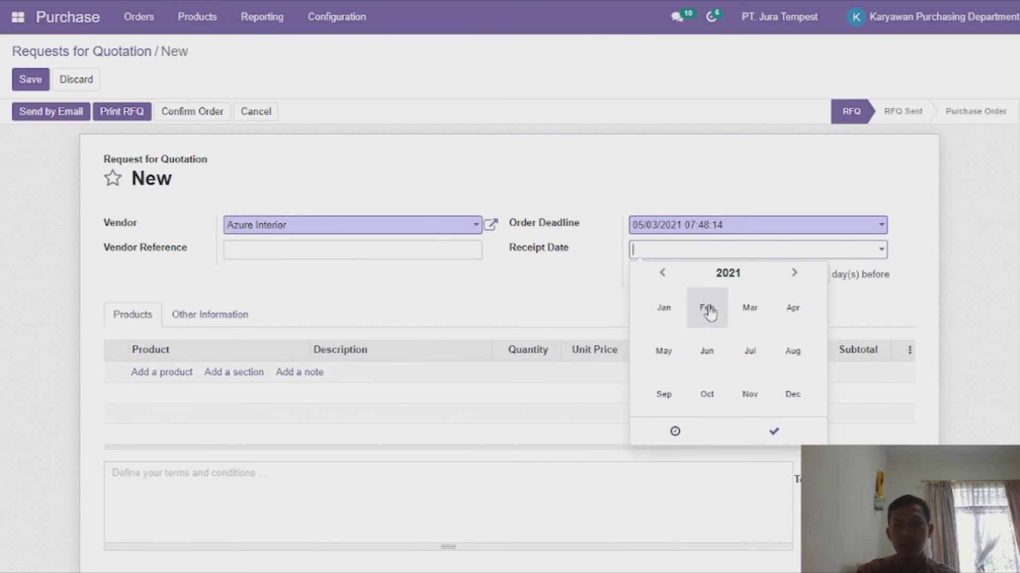
pyautogui.click(663, 351)
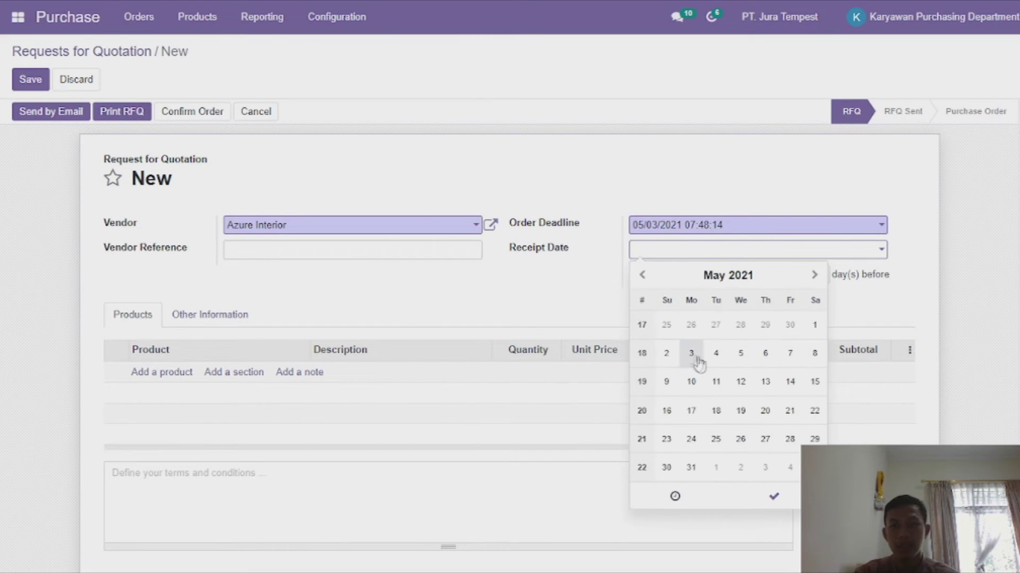
pyautogui.click(666, 354)
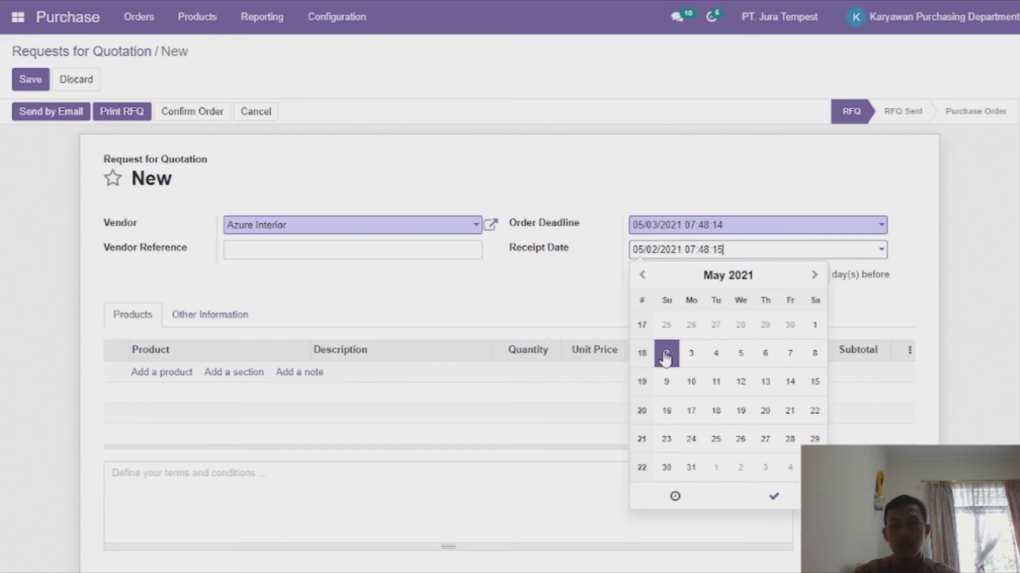
pyautogui.click(787, 501)
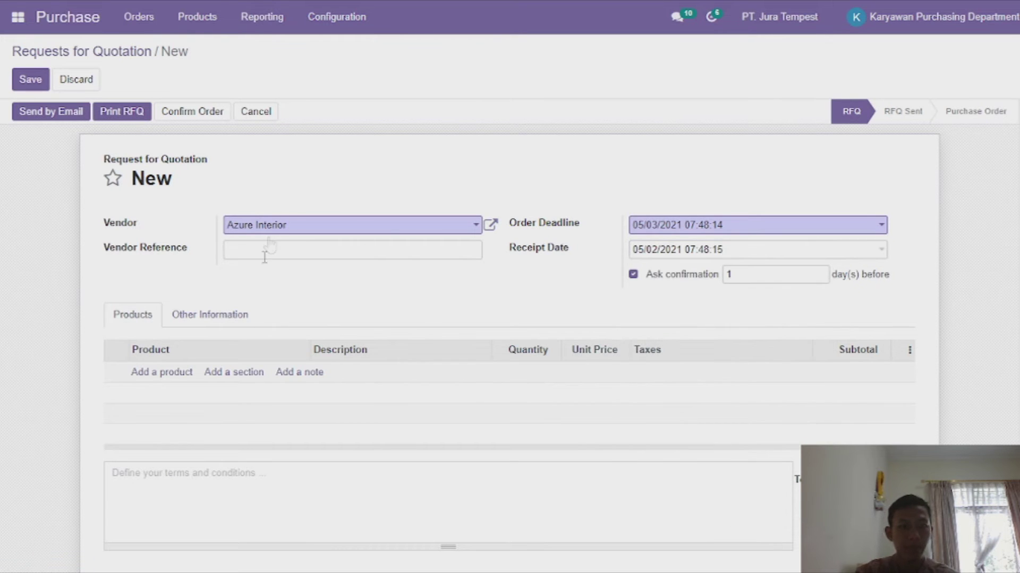
# Add [MRM] Acoustic Bloc Screens and [MRM] Office Chair lines to the quotation.
pyautogui.click(178, 372)
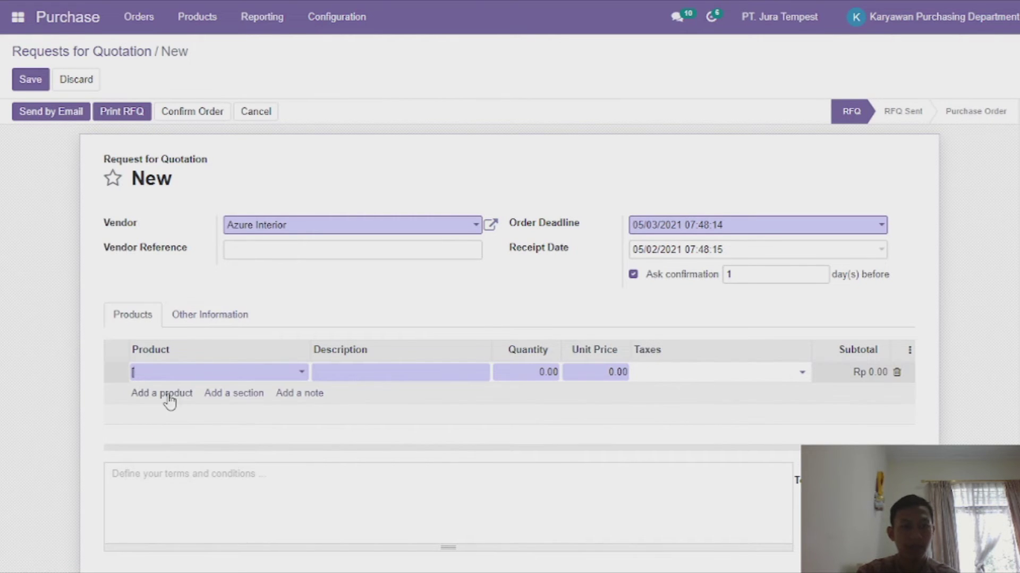
pyautogui.click(169, 396)
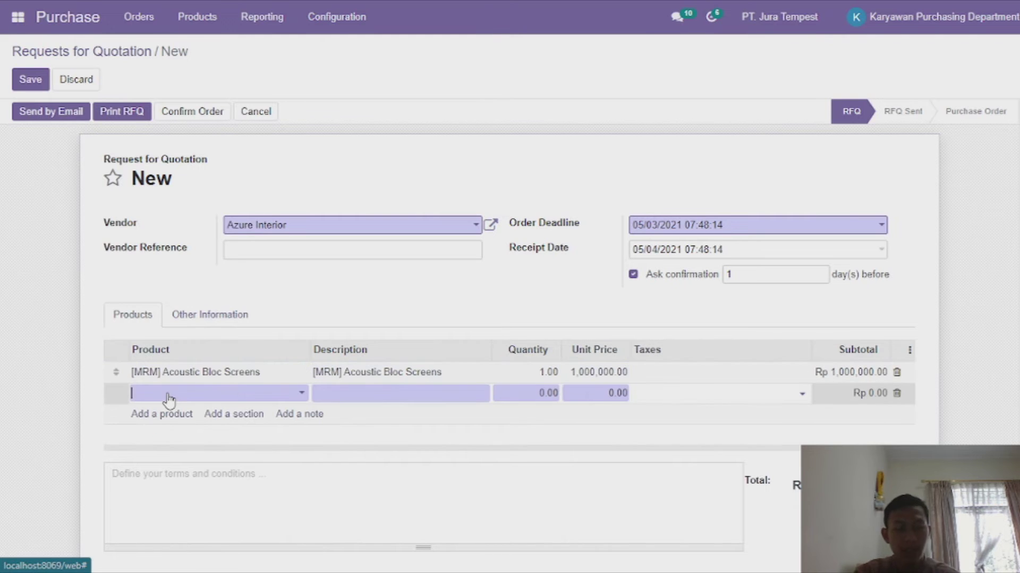
pyautogui.click(246, 396)
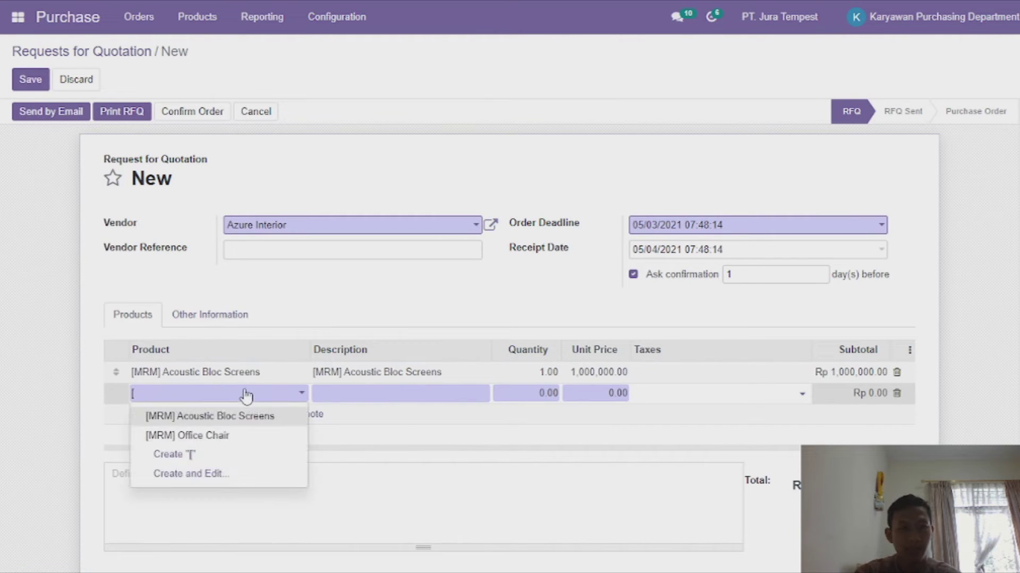
pyautogui.click(218, 440)
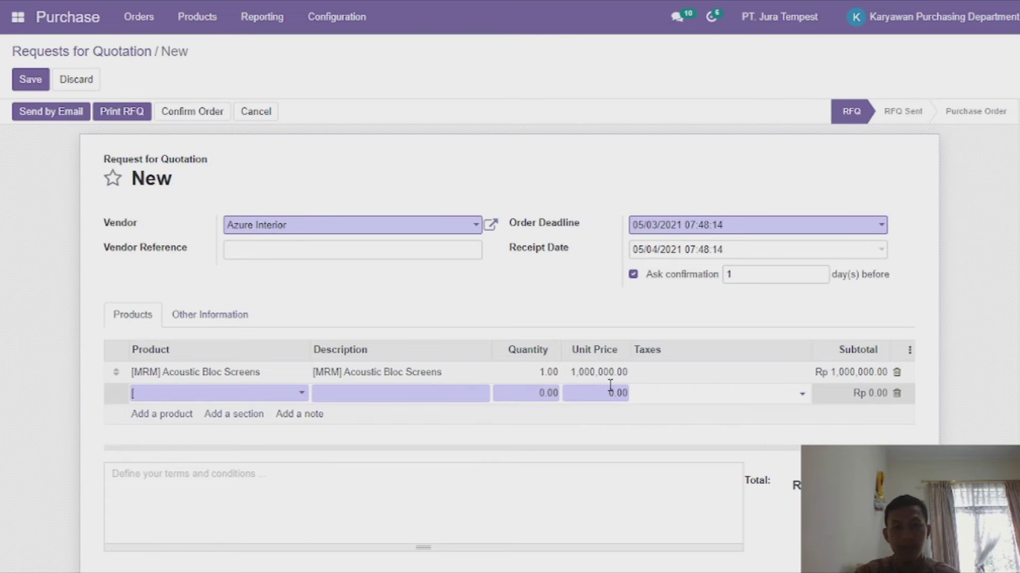
# Set both product quantities to 10 for a Rp 15,000,000.00 total, then compose the email.
pyautogui.click(527, 375)
pyautogui.write('10')
pyautogui.click(547, 395)
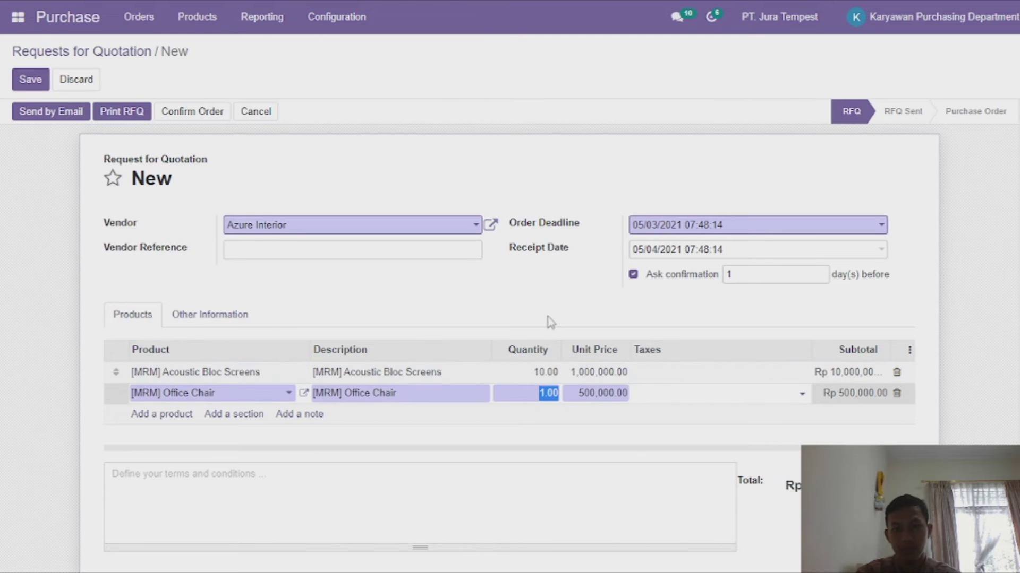
pyautogui.write('10')
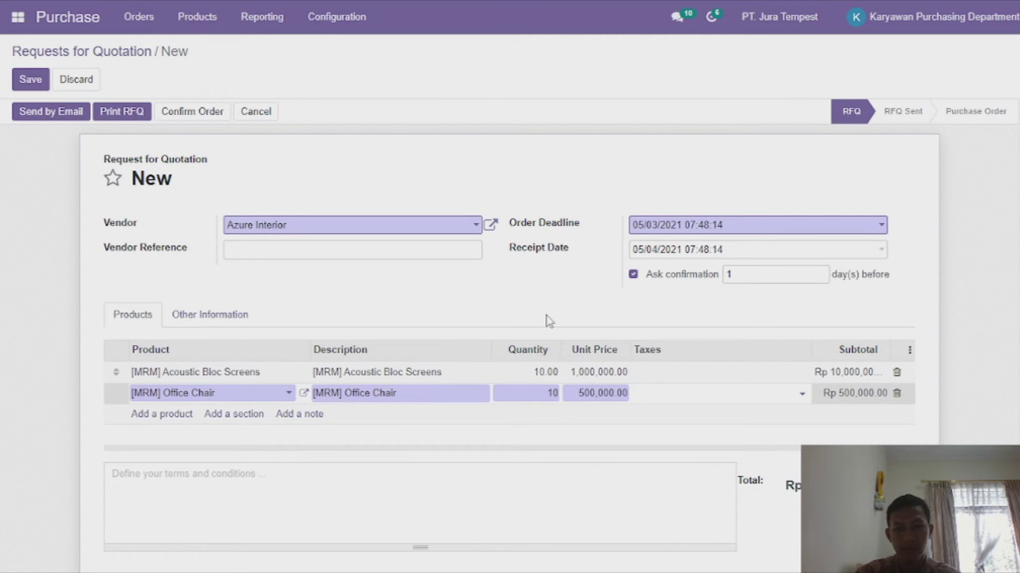
pyautogui.click(653, 414)
pyautogui.scroll(-2, 571, 429)
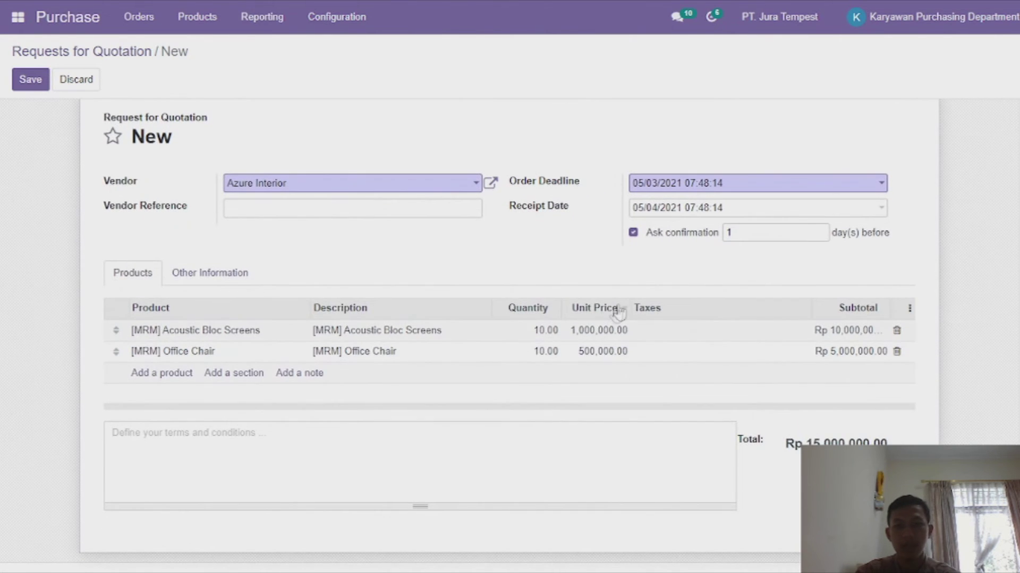
pyautogui.scroll(1, 619, 312)
pyautogui.scroll(-3, 637, 323)
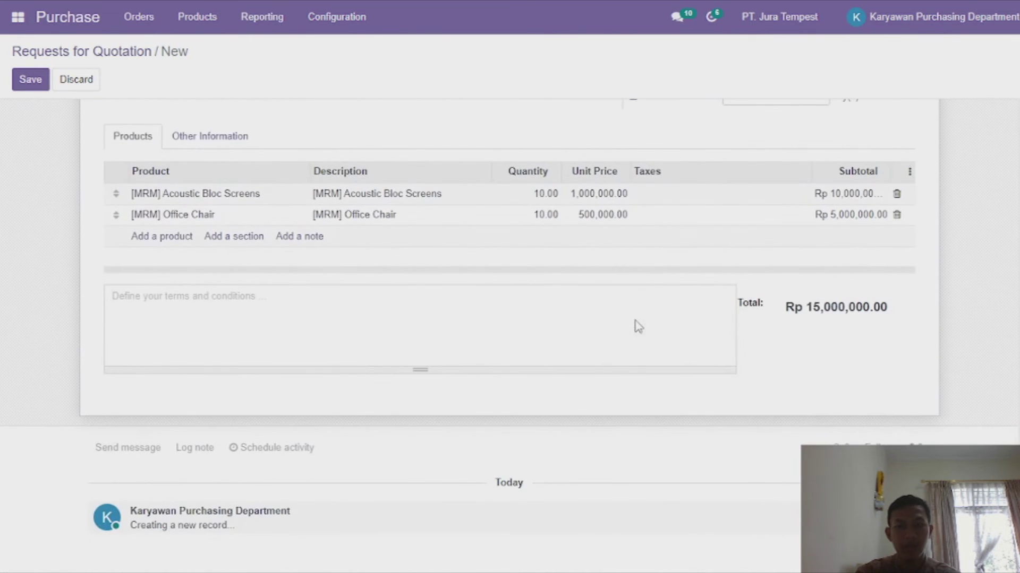
pyautogui.scroll(3, 824, 300)
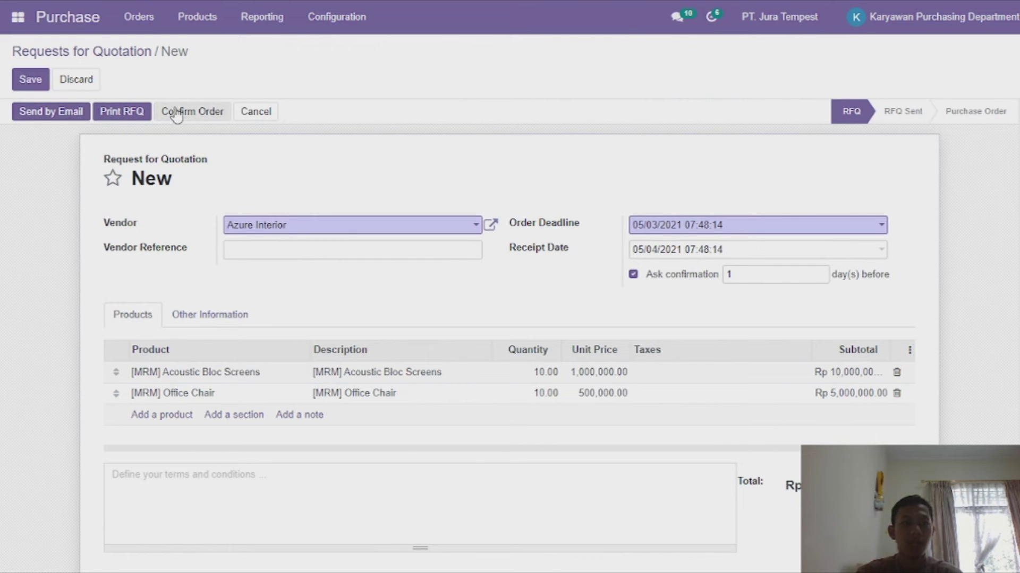
pyautogui.click(86, 112)
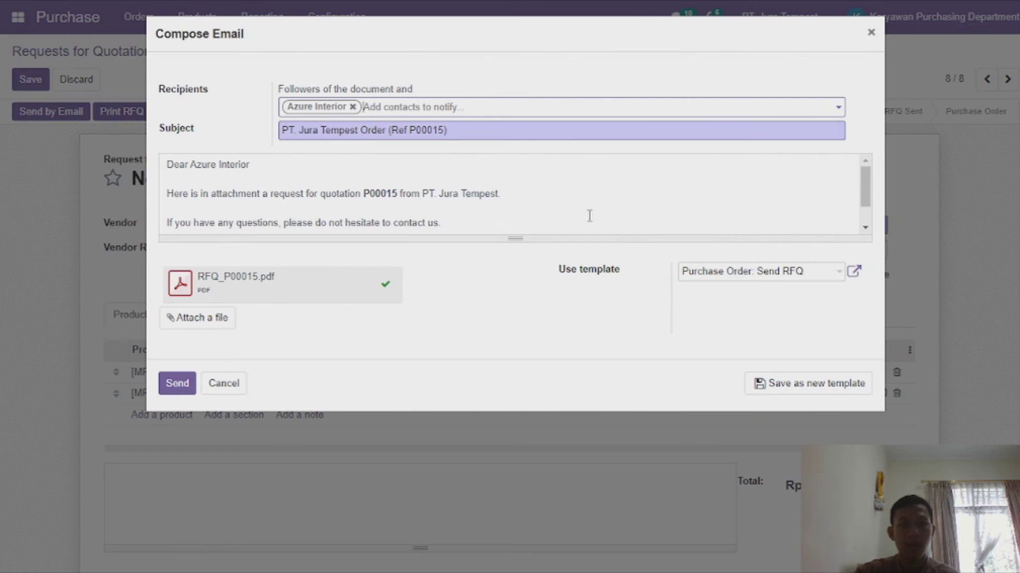
# Add 'Purchasing Manager' and 'PT. Jura Tempest' signature lines under Best regards in the RFQ email.
pyautogui.scroll(-1, 390, 216)
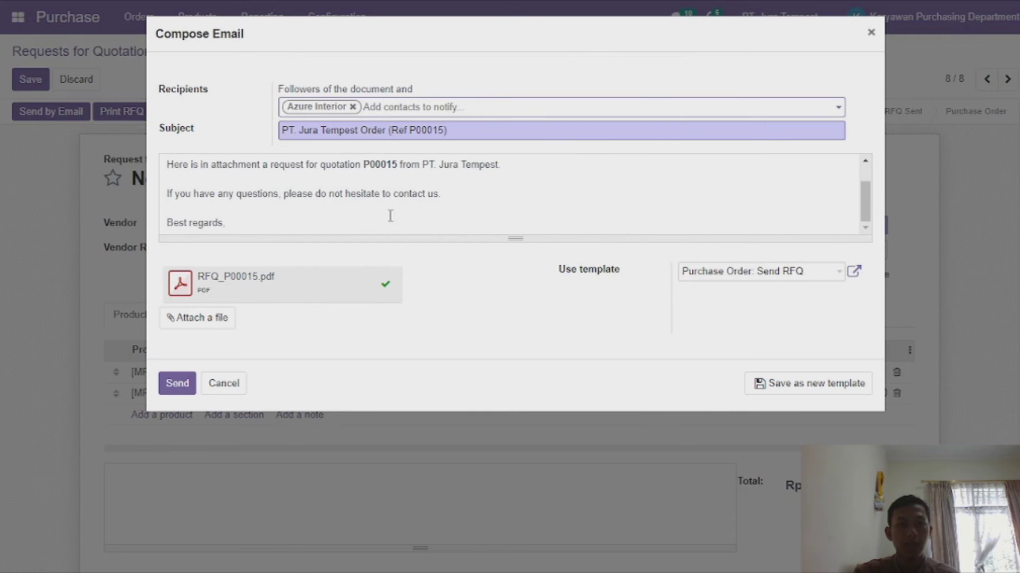
pyautogui.click(329, 222)
pyautogui.press('Return')
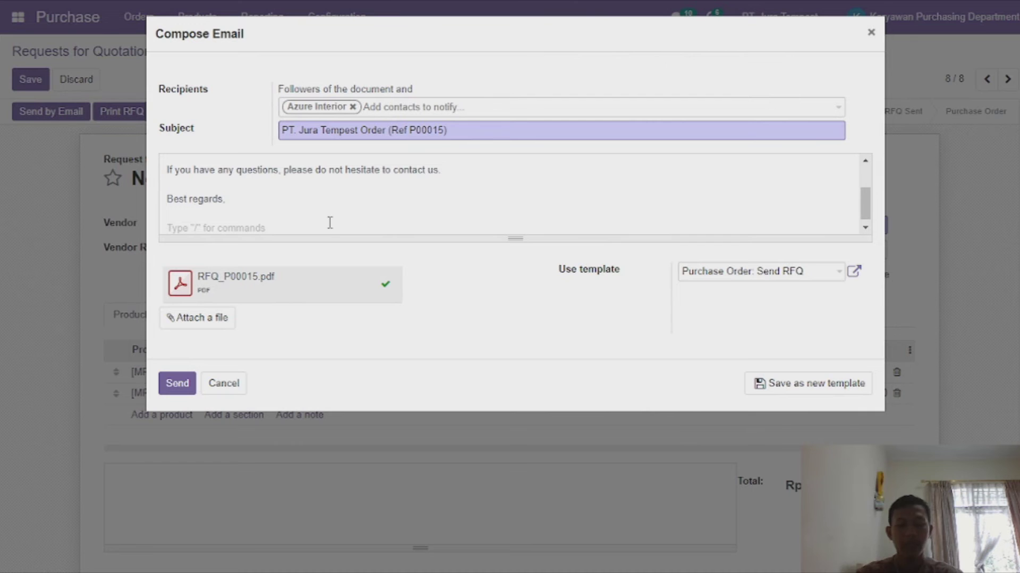
pyautogui.write('Purc')
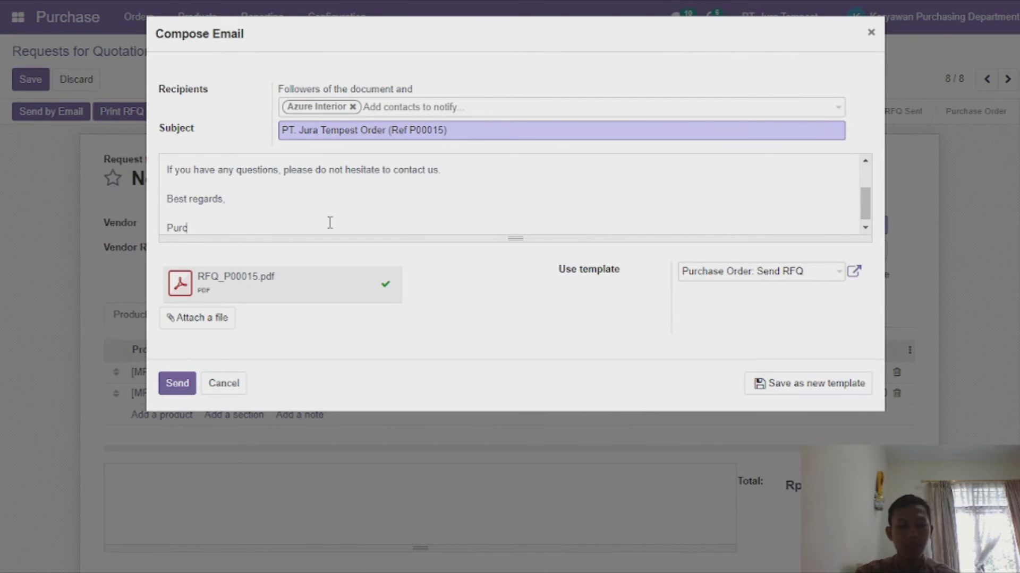
pyautogui.write('hasing Manager')
pyautogui.press('Return')
pyautogui.write('PT. Jura Tempest')
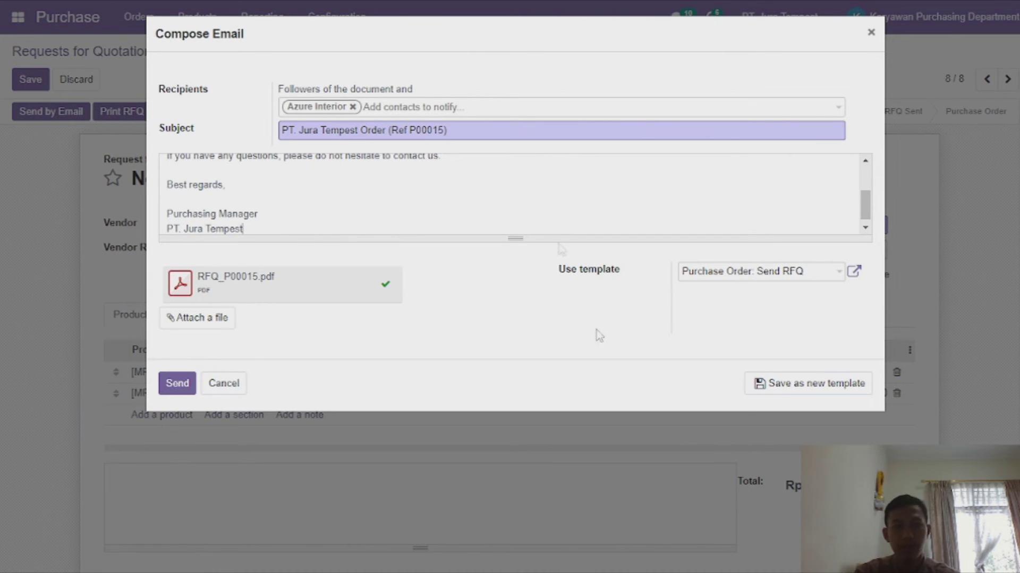
pyautogui.scroll(5, 542, 190)
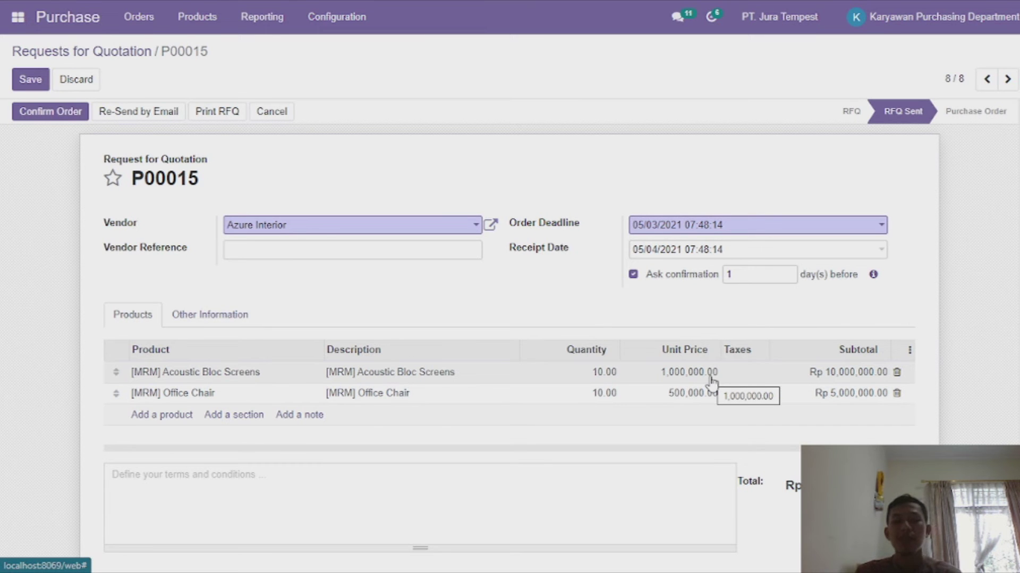
# Set P00015's receipt date to May 2, 2021 and confirm it as a purchase order.
pyautogui.scroll(-8, 614, 417)
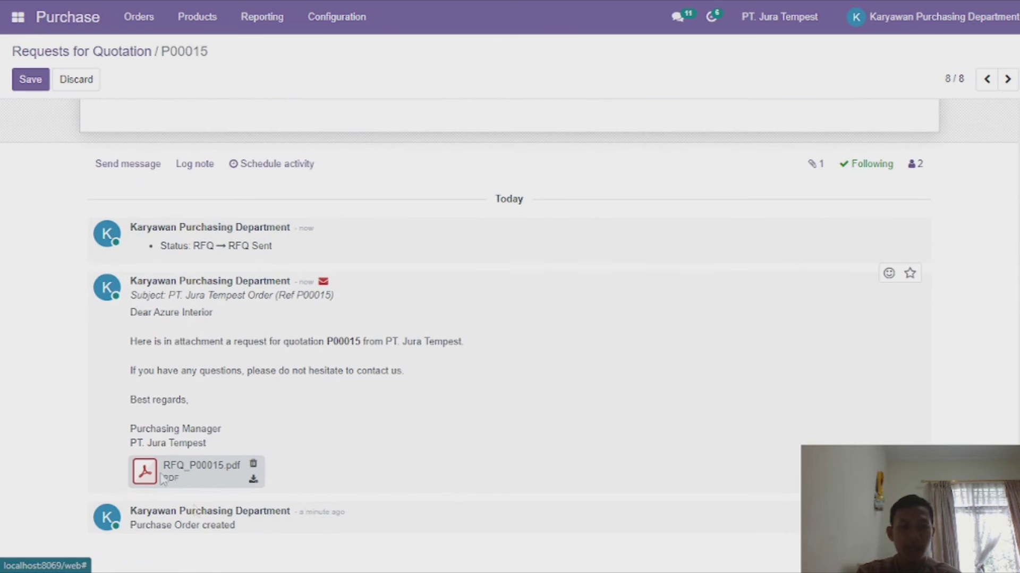
pyautogui.scroll(10, 378, 356)
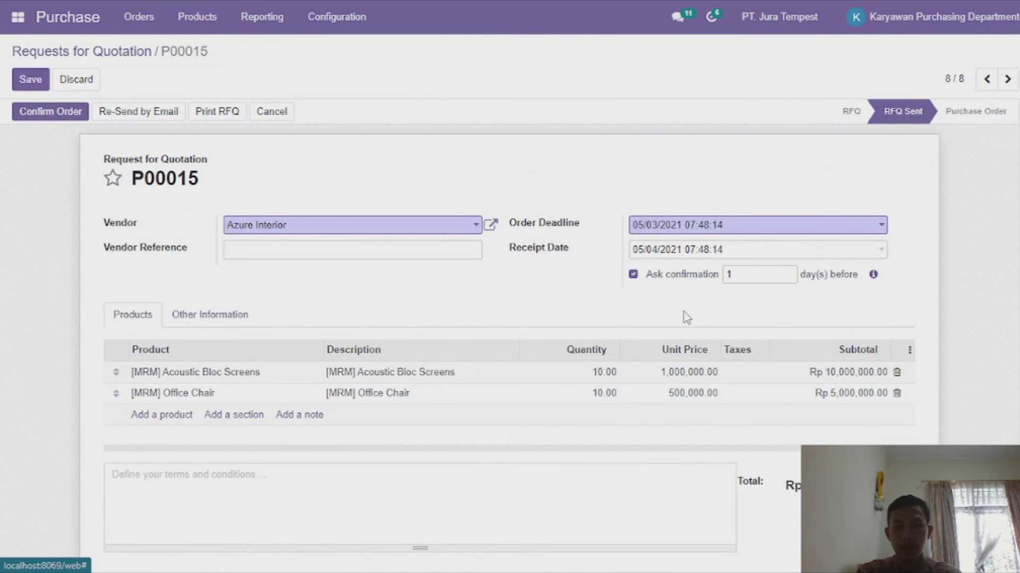
pyautogui.click(661, 257)
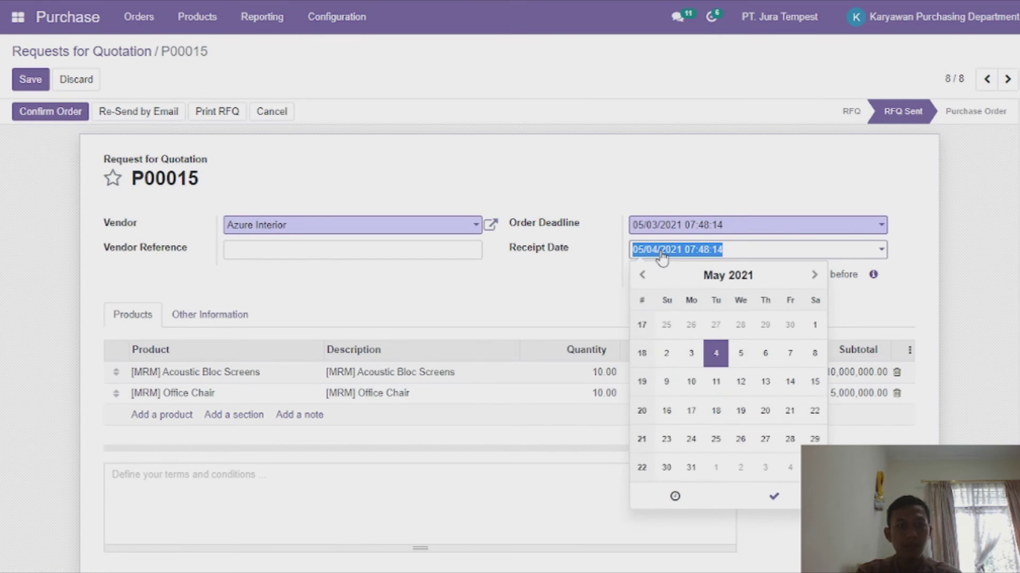
pyautogui.click(671, 356)
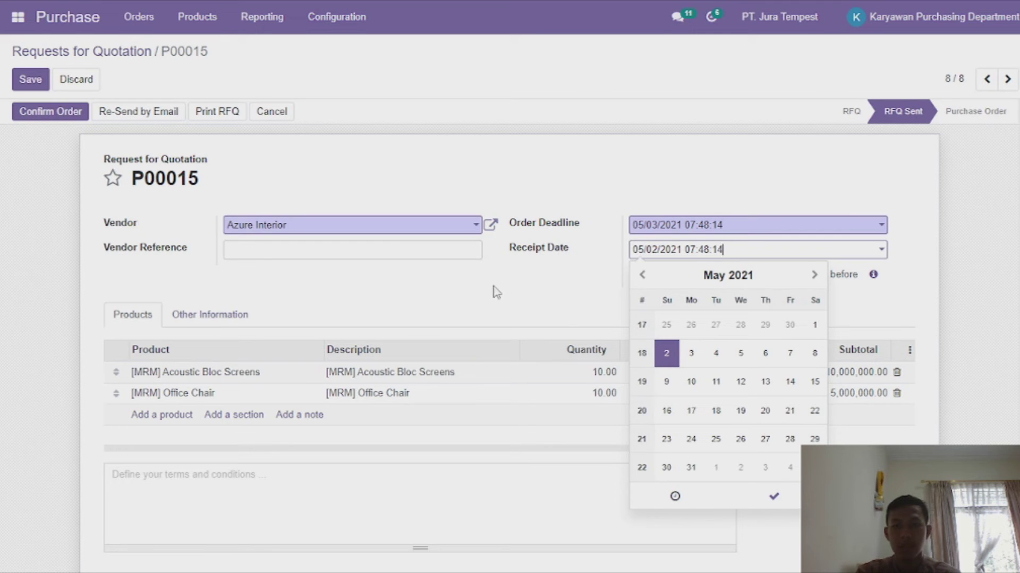
pyautogui.click(493, 318)
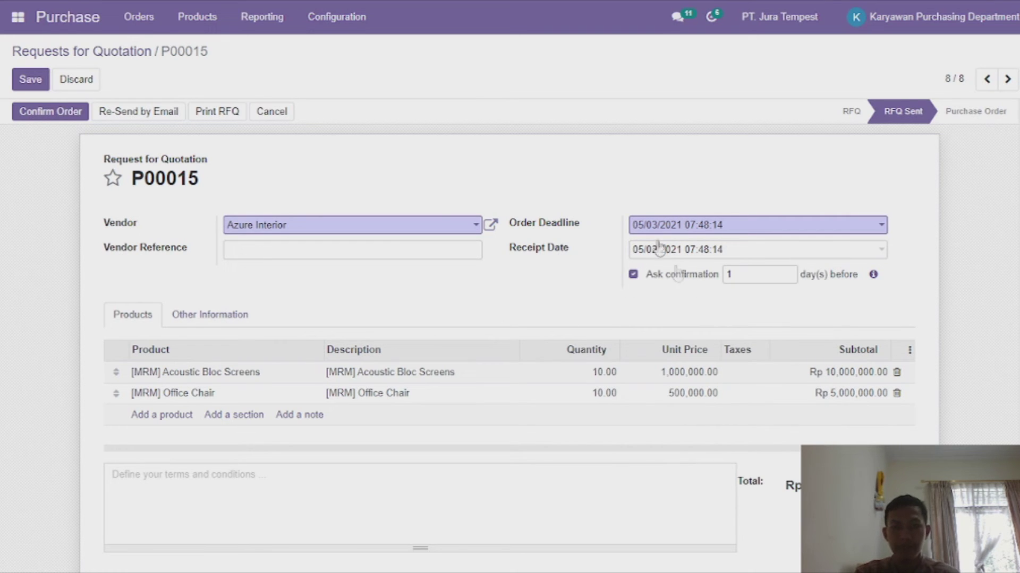
pyautogui.click(69, 118)
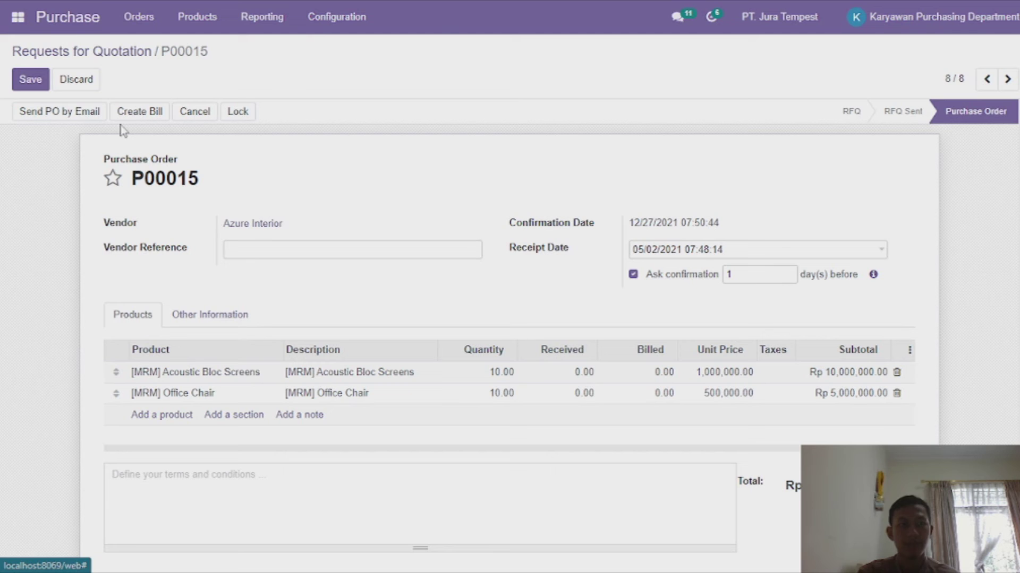
# Email purchase order P00015 with PO_P00015.pdf attached to Azure Interior.
pyautogui.click(52, 114)
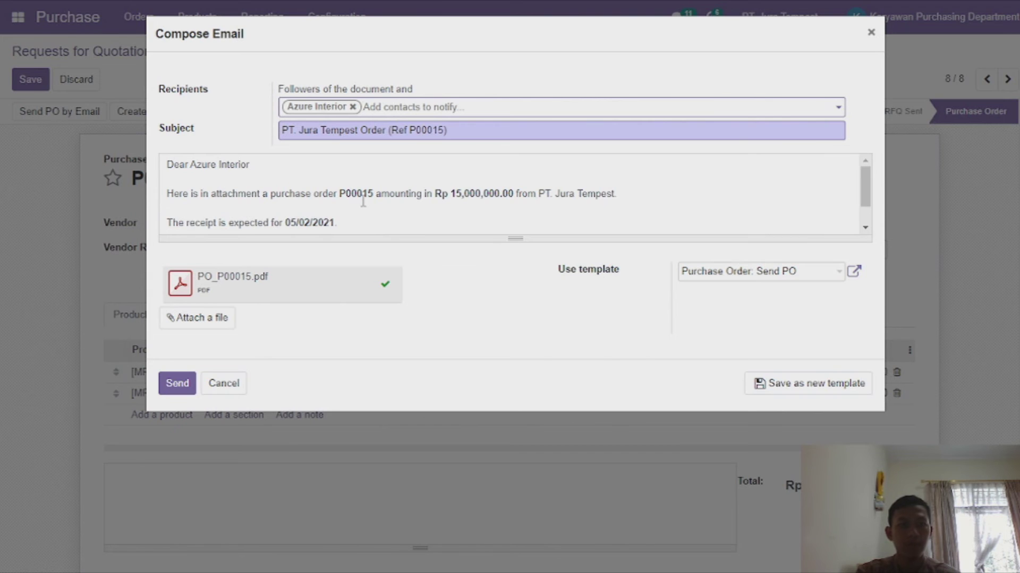
pyautogui.scroll(-1, 360, 200)
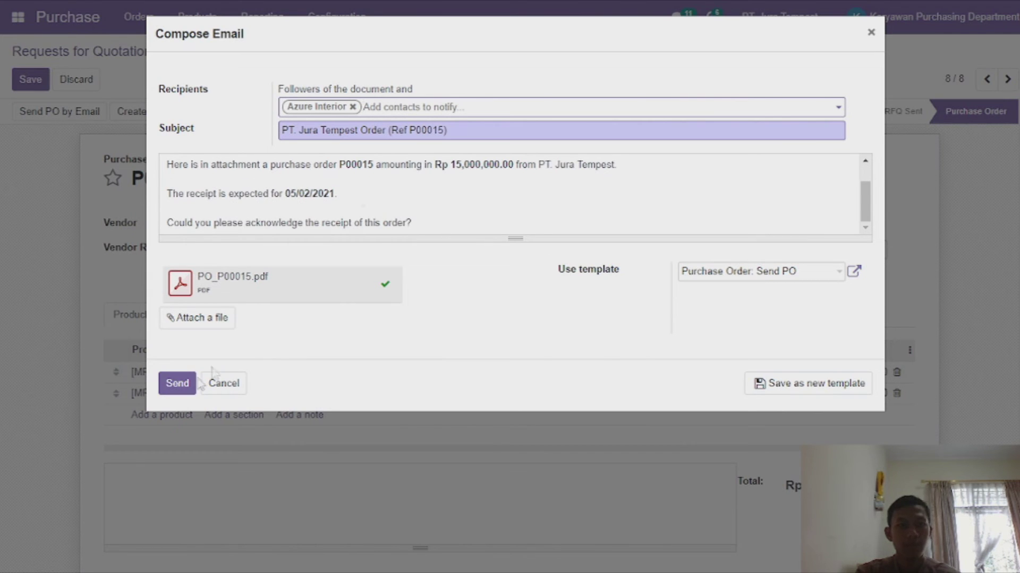
pyautogui.click(180, 386)
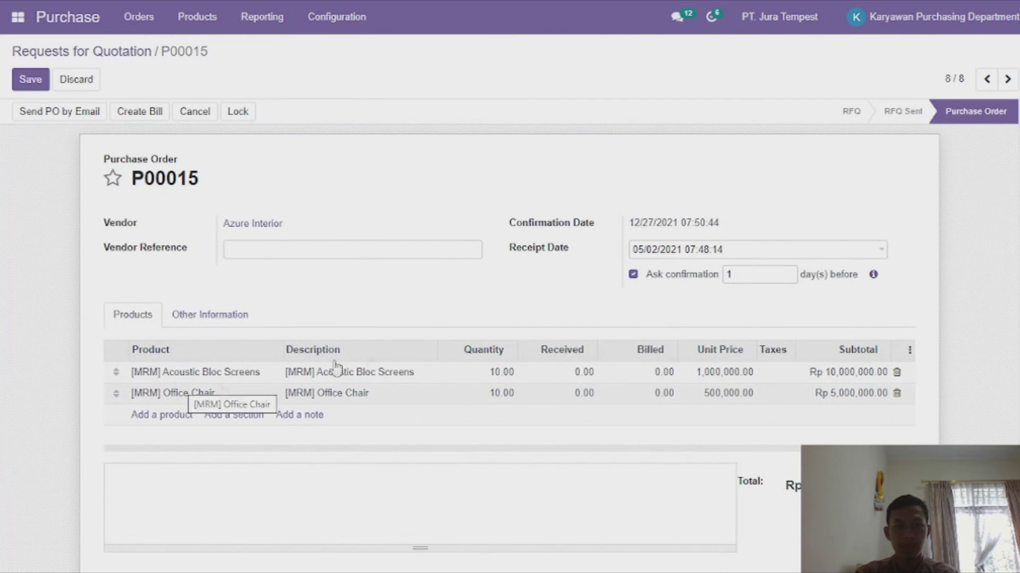
# Record 10 received for both Acoustic Bloc Screens and Office Chair.
pyautogui.click(580, 373)
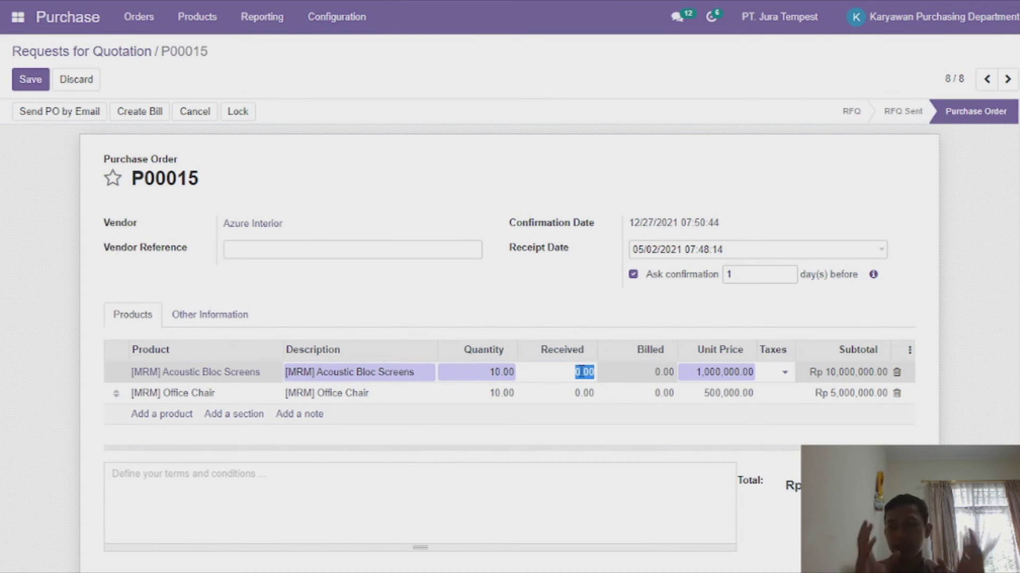
pyautogui.write('10')
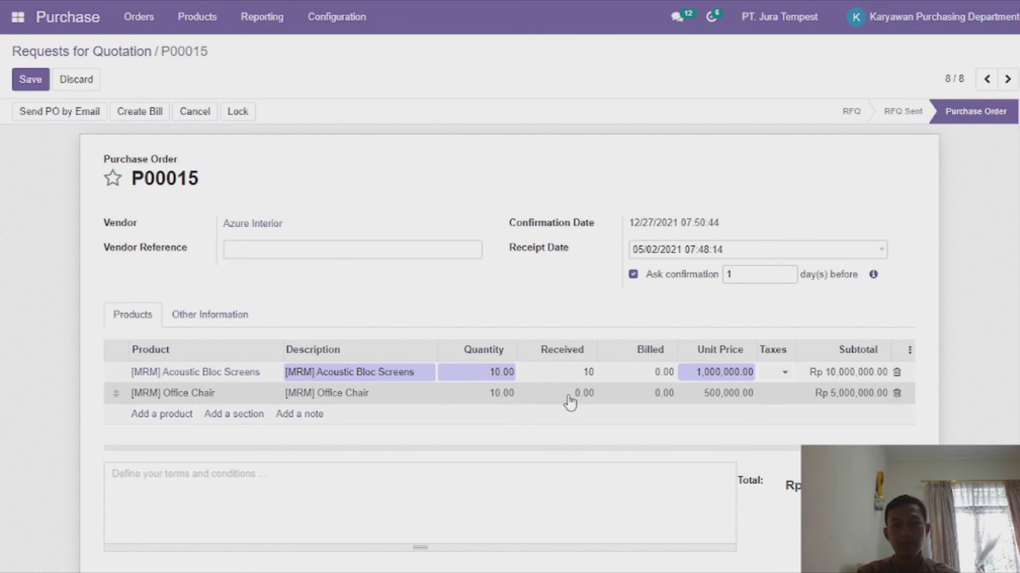
pyautogui.click(591, 394)
pyautogui.write('10')
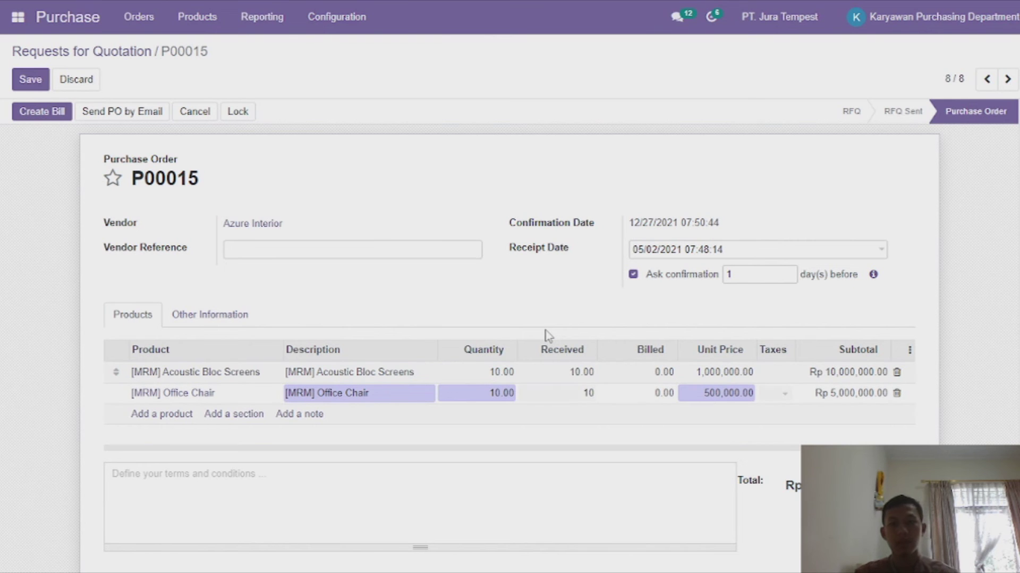
pyautogui.click(549, 335)
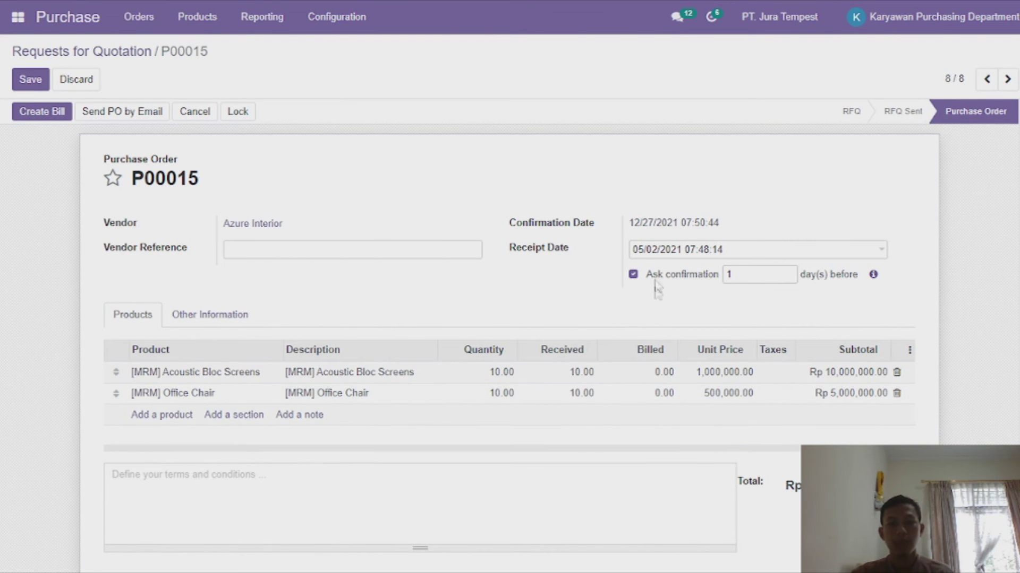
# Change the receipt date from 05/02 to 05/03/2021, then create the vendor bill.
pyautogui.click(649, 254)
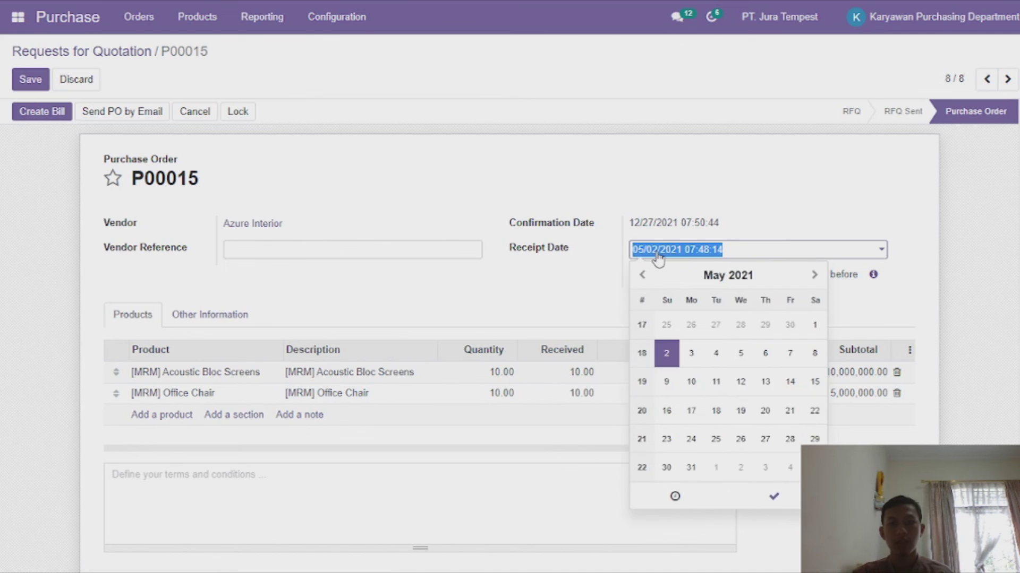
pyautogui.click(656, 257)
pyautogui.press('BackSpace')
pyautogui.write('3')
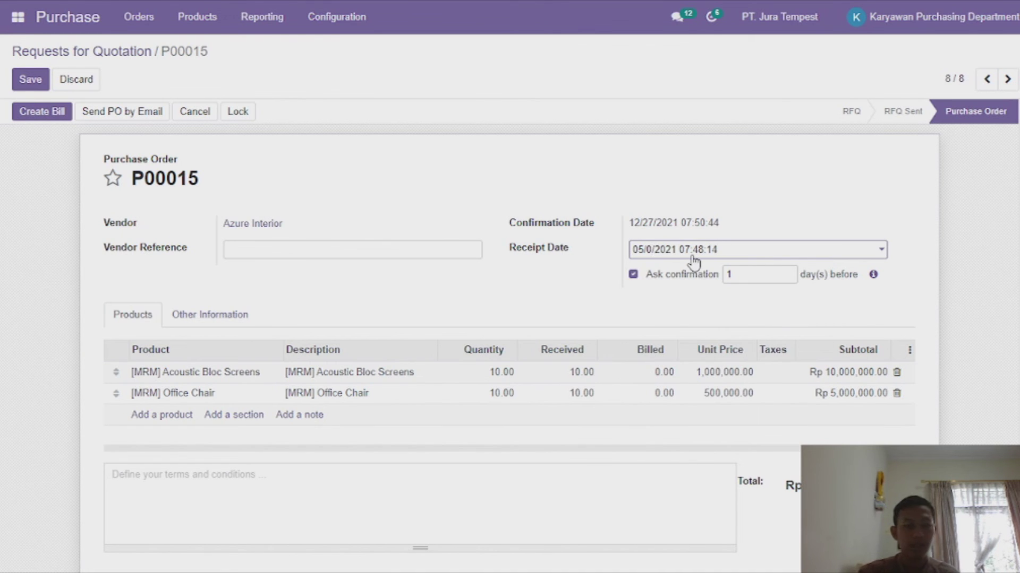
pyautogui.click(563, 301)
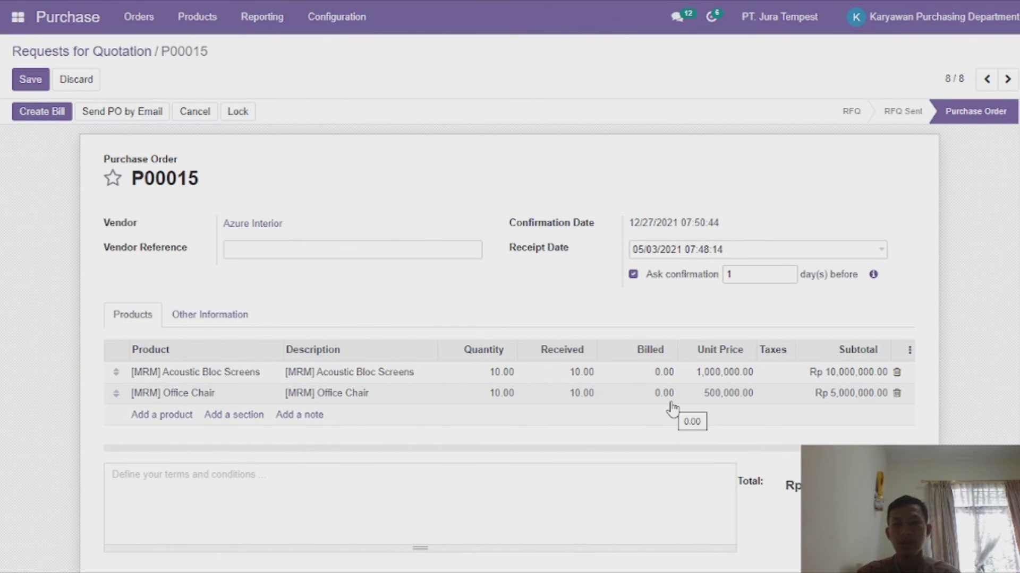
pyautogui.scroll(-10, 409, 461)
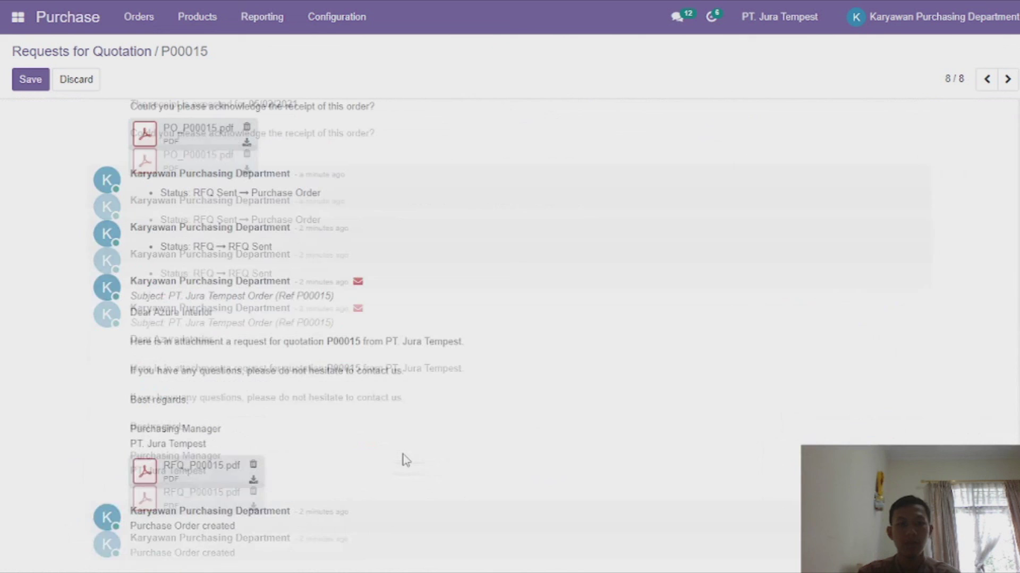
pyautogui.scroll(10, 446, 353)
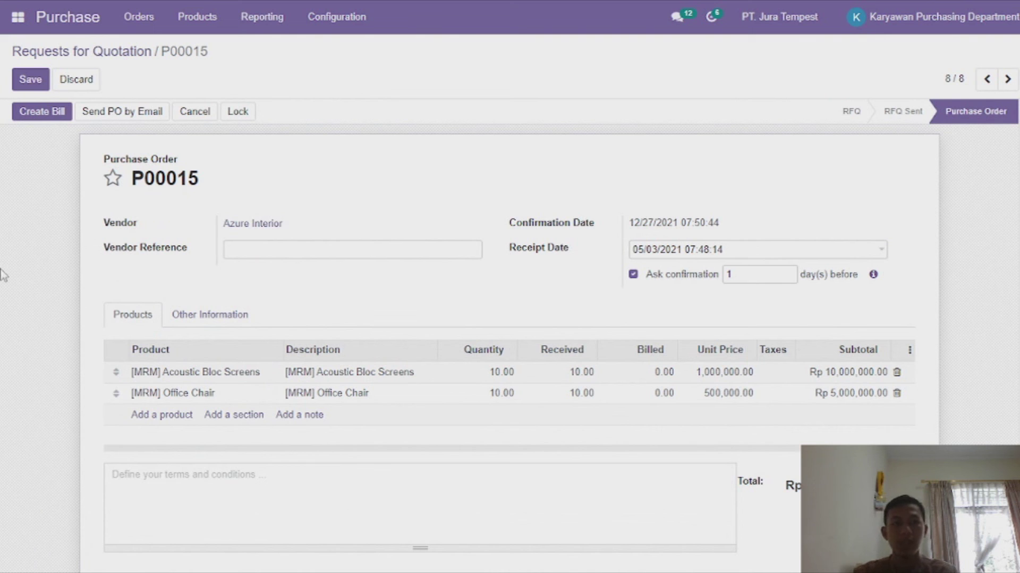
pyautogui.click(63, 115)
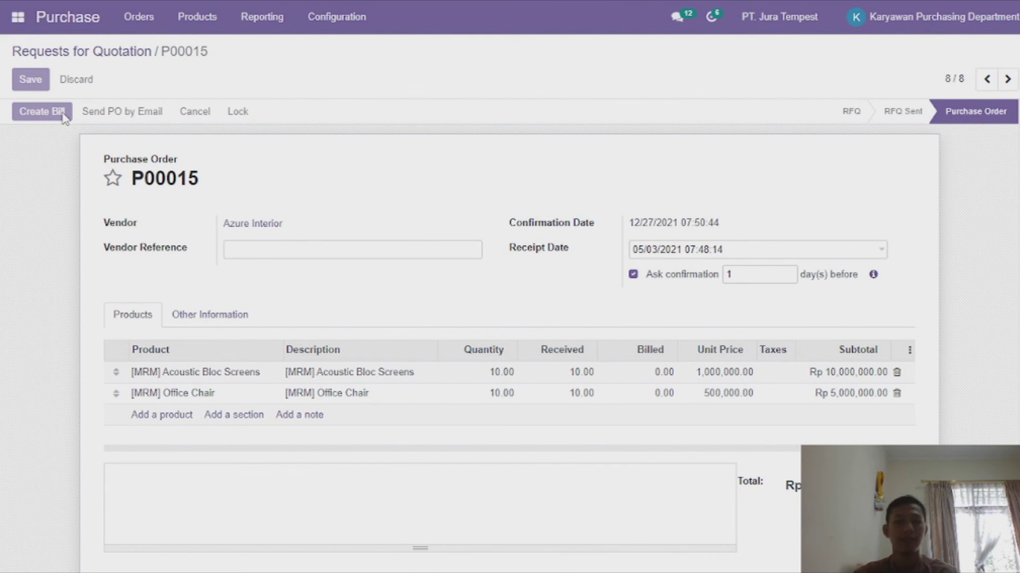
# Set bill and accounting dates to May 3, 2021 and post bill BILL/2021/05/0001.
pyautogui.click(689, 253)
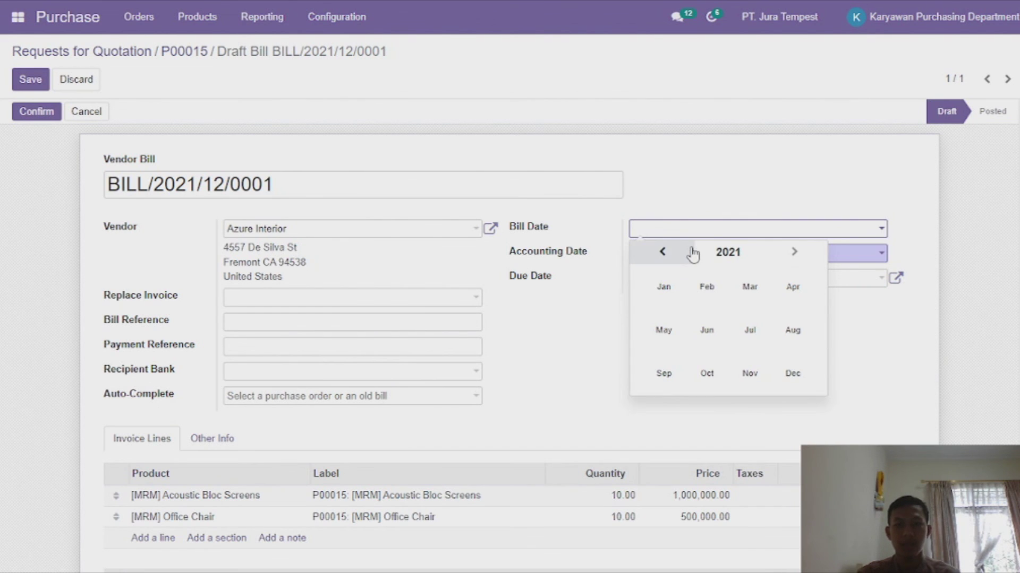
pyautogui.click(667, 331)
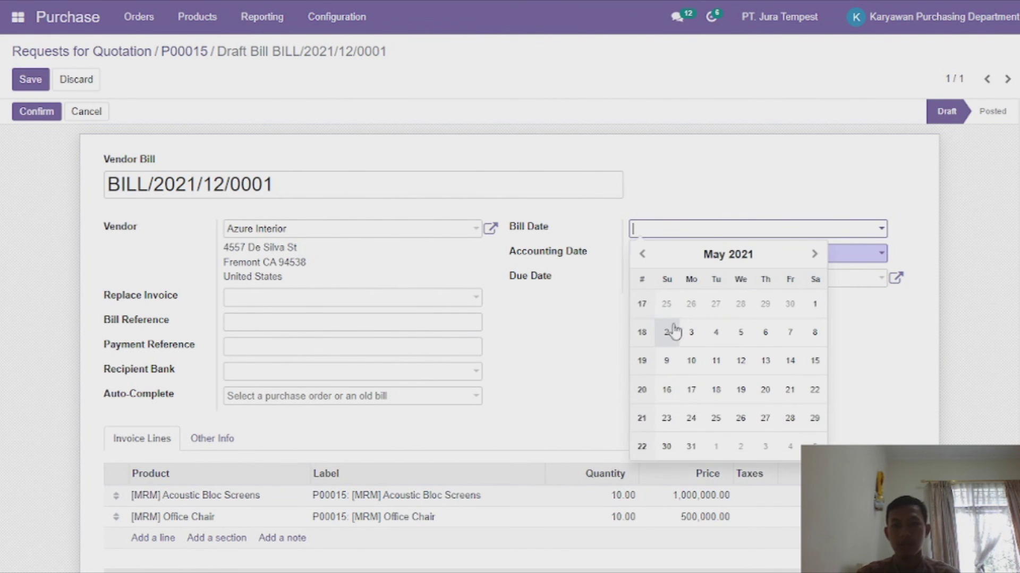
pyautogui.click(689, 335)
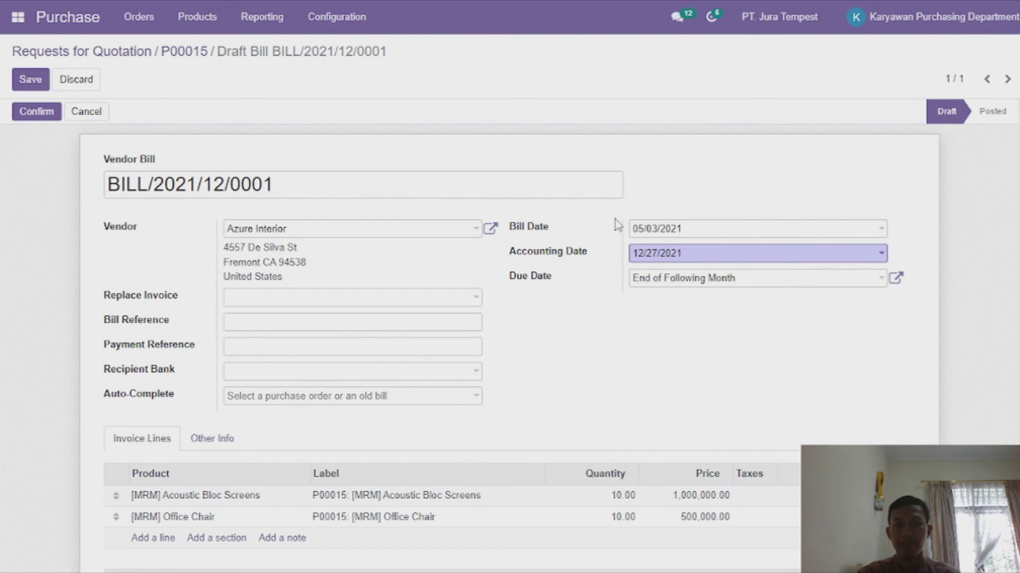
pyautogui.click(719, 256)
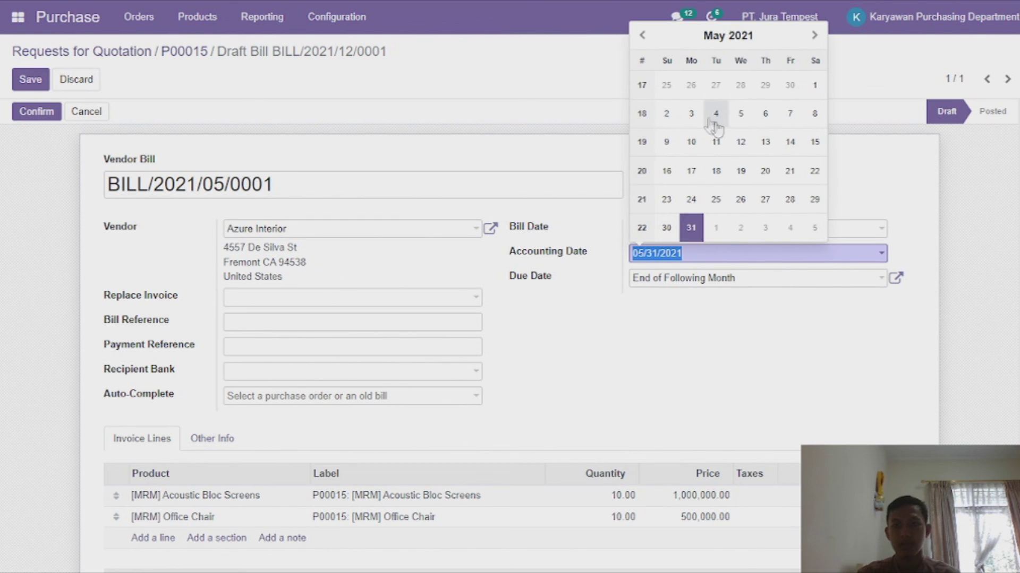
pyautogui.click(691, 114)
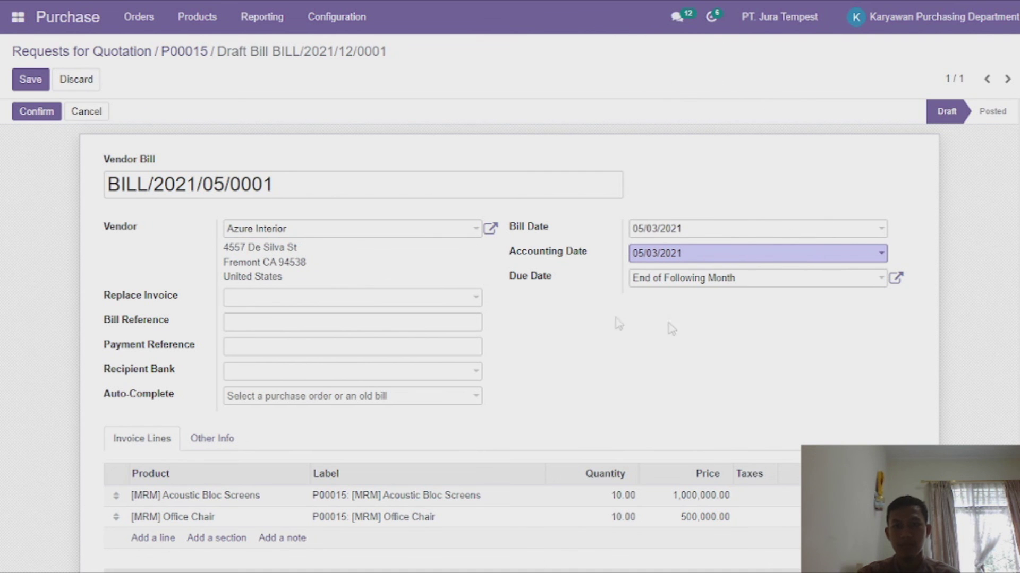
pyautogui.scroll(-5, 621, 316)
pyautogui.scroll(5, 625, 318)
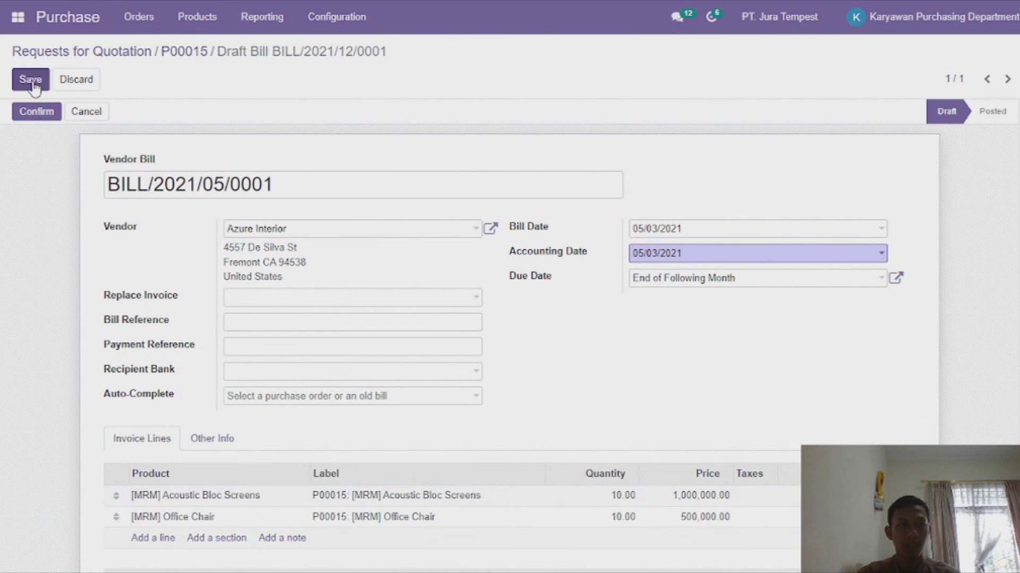
pyautogui.click(36, 113)
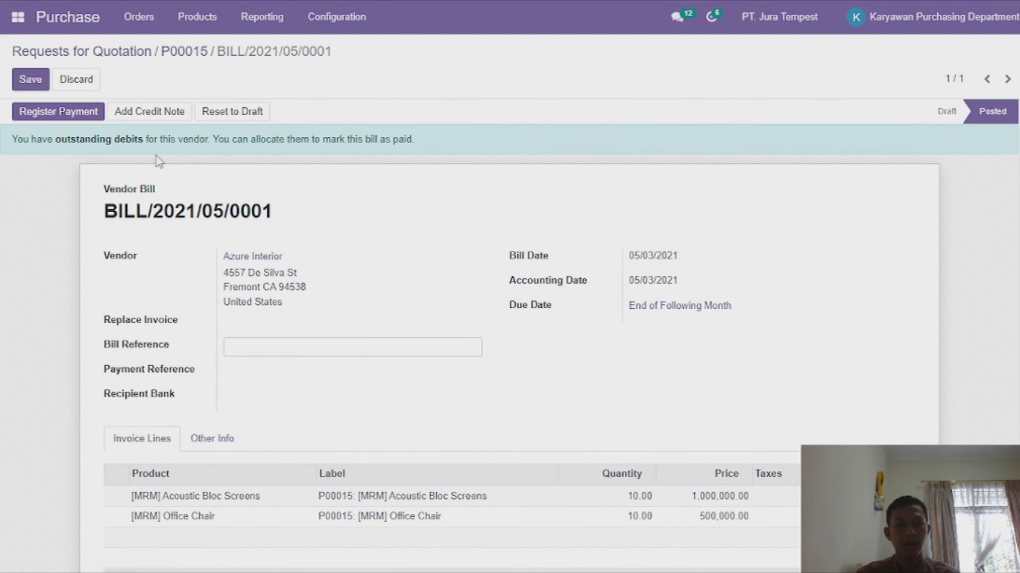
pyautogui.click(80, 118)
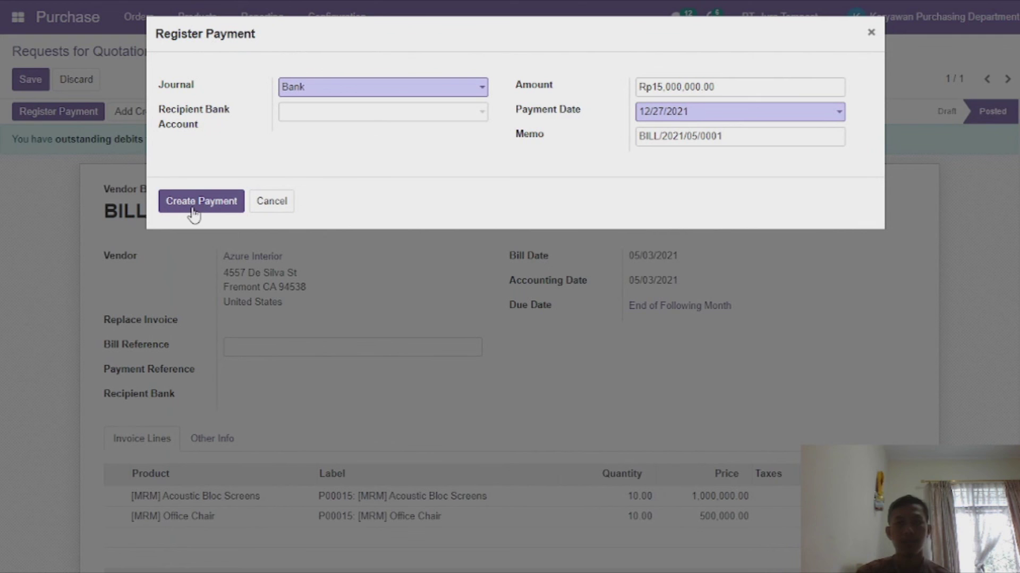
# Register the Rp15,000,000.00 Bank payment dated 05/03/2021 and save the paid bill.
pyautogui.click(665, 112)
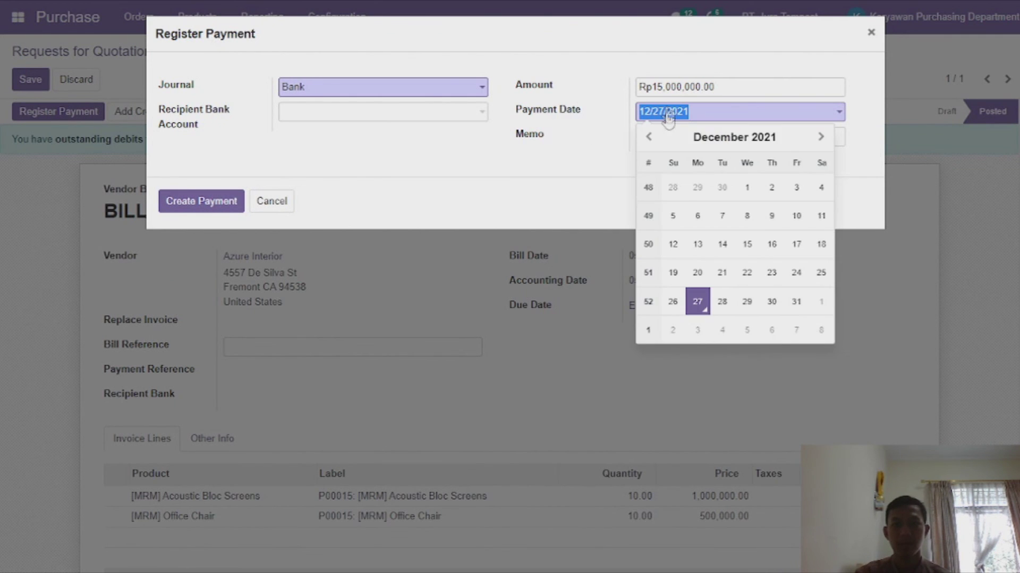
pyautogui.click(700, 137)
pyautogui.click(671, 212)
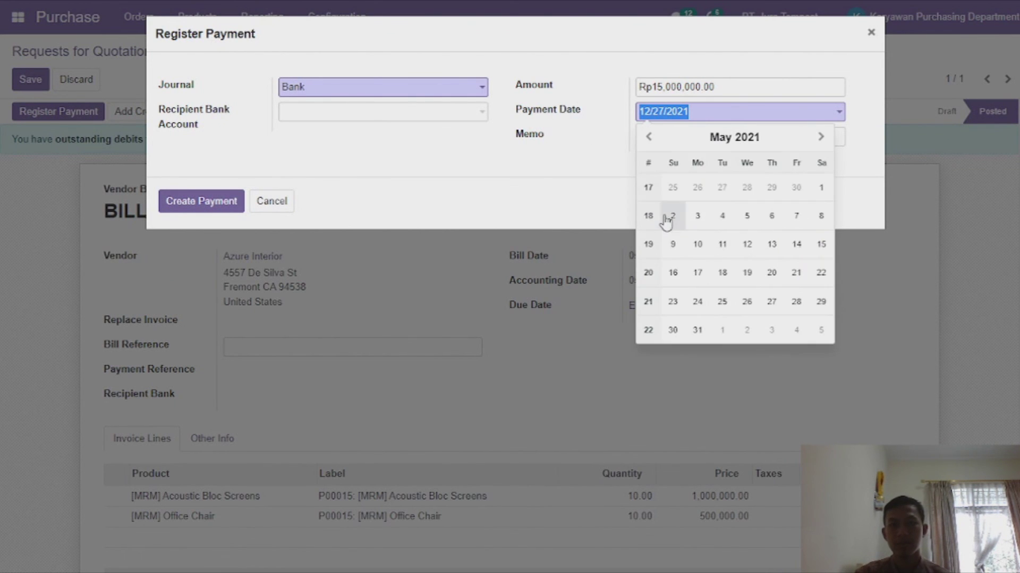
pyautogui.click(700, 218)
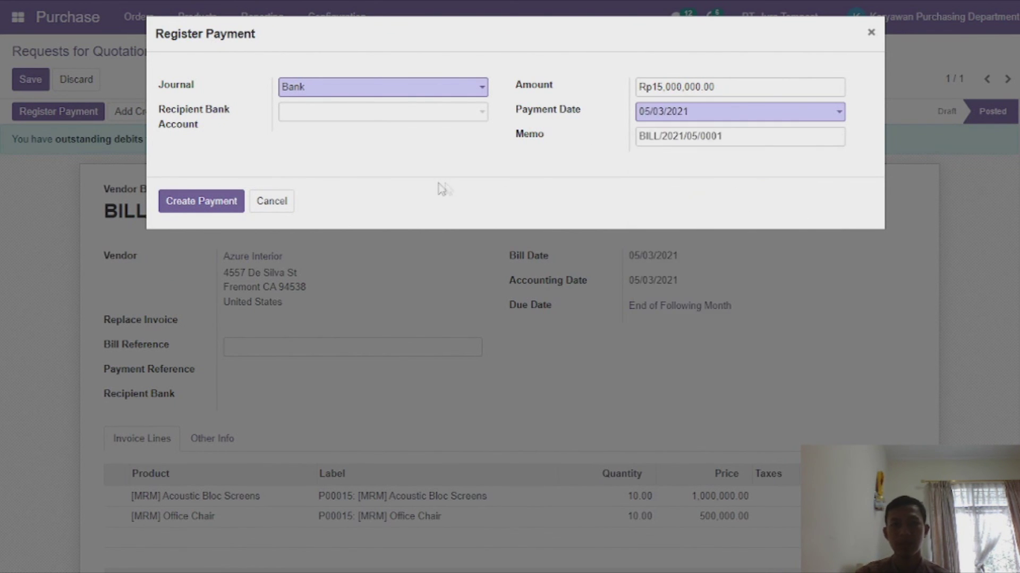
pyautogui.click(234, 204)
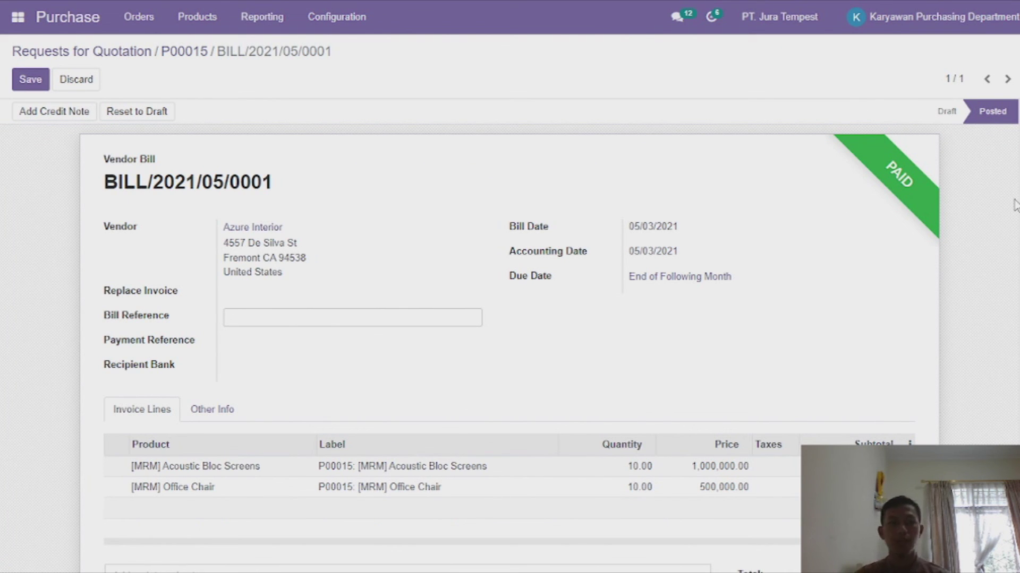
pyautogui.click(28, 87)
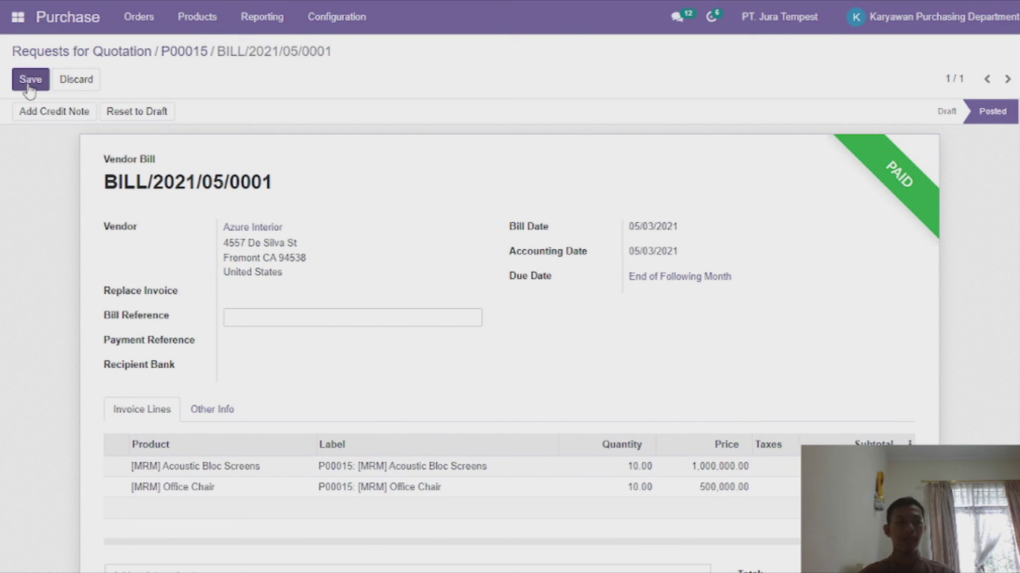